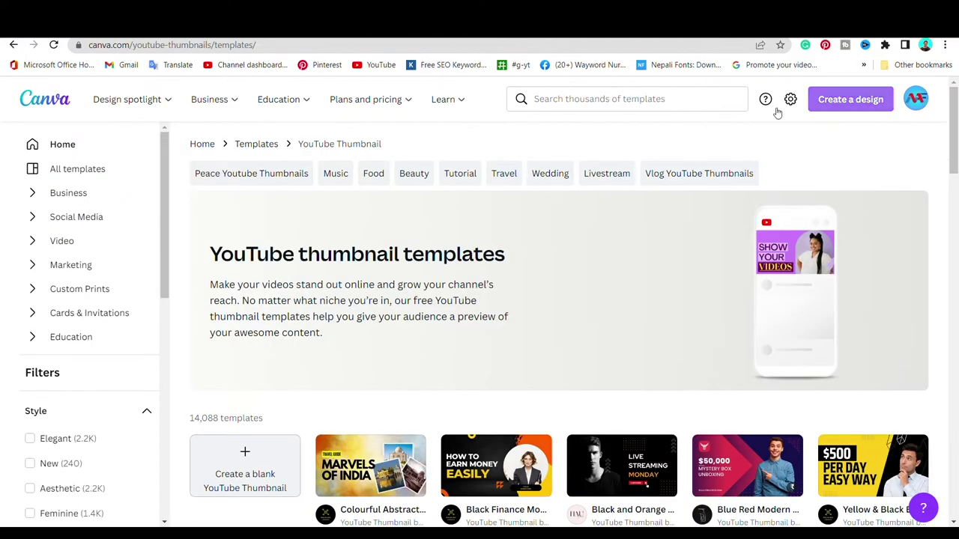
# Go from the Google results to Canva's YouTube thumbnail templates page
pyautogui.click(636, 99)
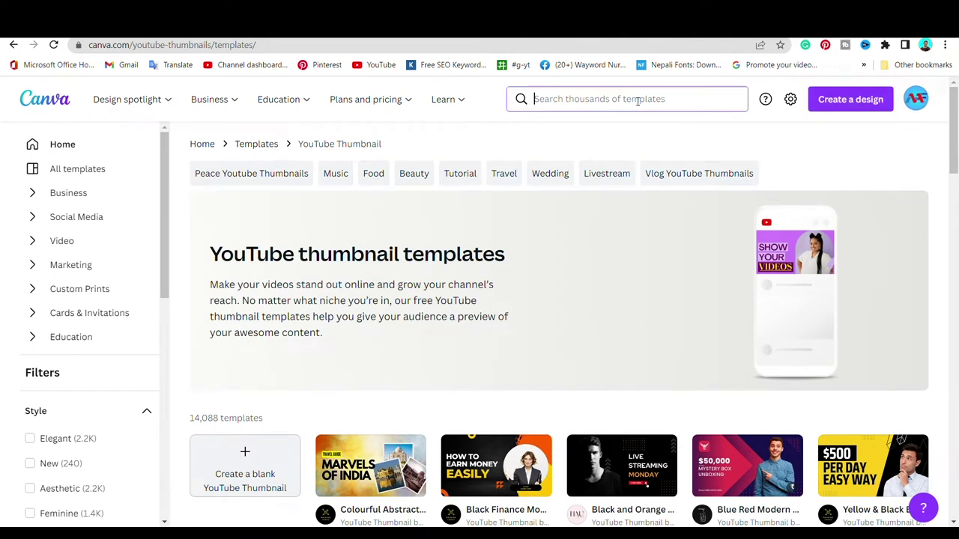
# Search Canva templates for 'thum' and scroll through the YouTube thumbnail template grid
pyautogui.write('thum')
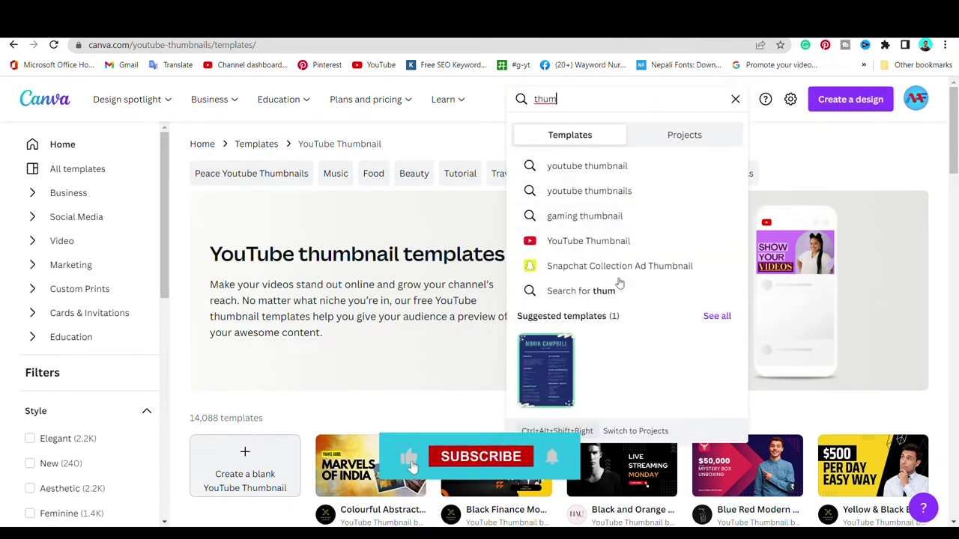
pyautogui.click(578, 251)
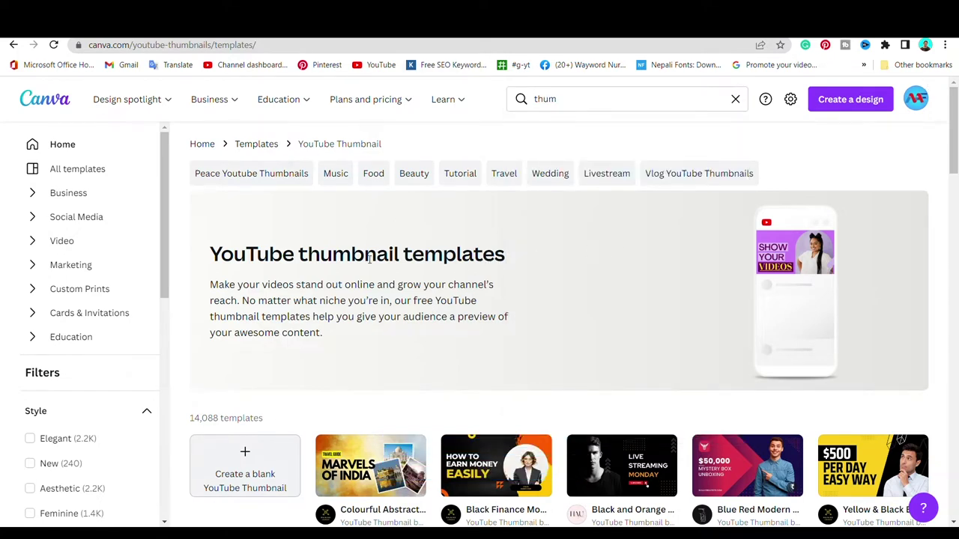
pyautogui.scroll(-5, 362, 320)
pyautogui.scroll(-4, 360, 320)
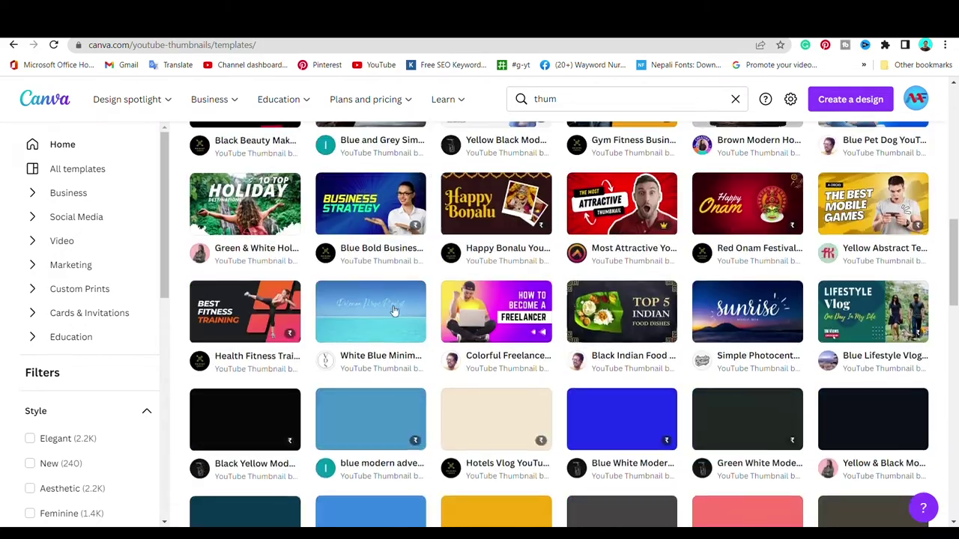
pyautogui.scroll(-5, 374, 344)
pyautogui.scroll(5, 386, 351)
pyautogui.scroll(2, 386, 351)
pyautogui.scroll(3, 386, 352)
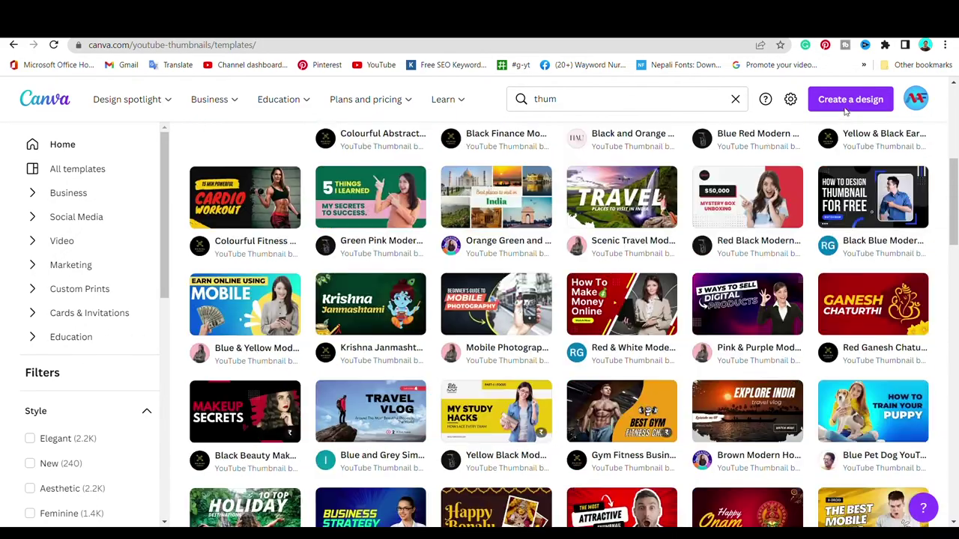
pyautogui.scroll(3, 386, 352)
pyautogui.click(850, 101)
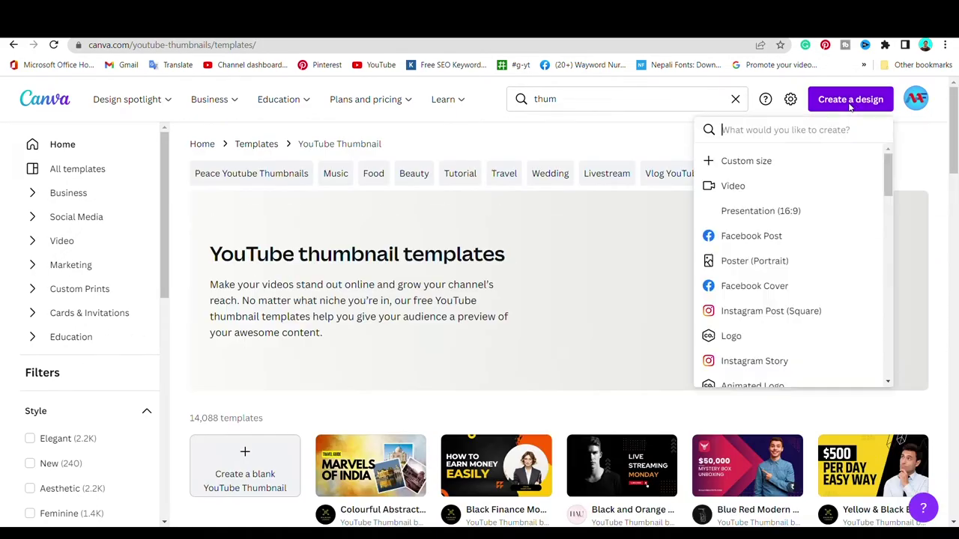
# Create a custom-size blank design of 1280 × 720 px
pyautogui.click(748, 162)
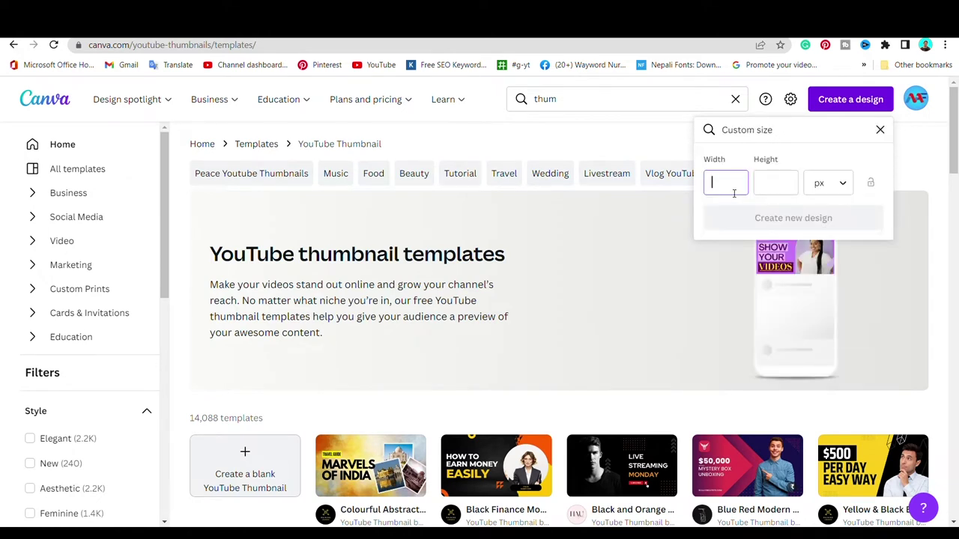
pyautogui.click(773, 184)
pyautogui.write('-1')
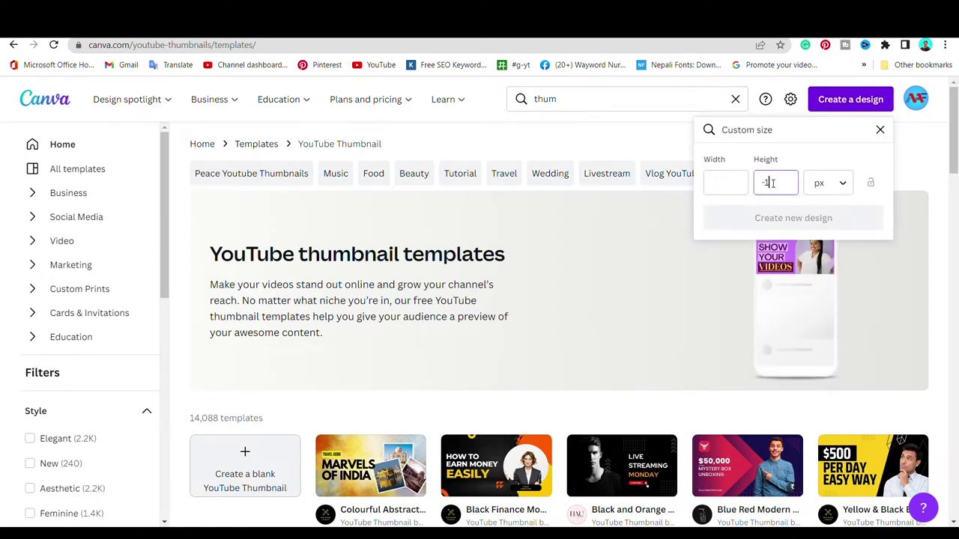
pyautogui.press('BackSpace')
pyautogui.click(726, 187)
pyautogui.write('1280')
pyautogui.click(800, 217)
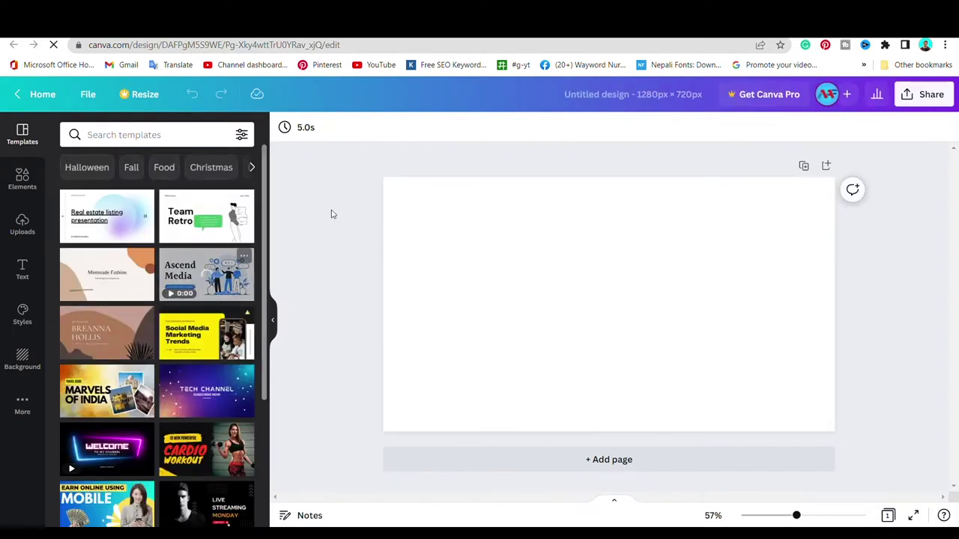
# Browse the ready-made presets in the Styles panel
pyautogui.click(22, 315)
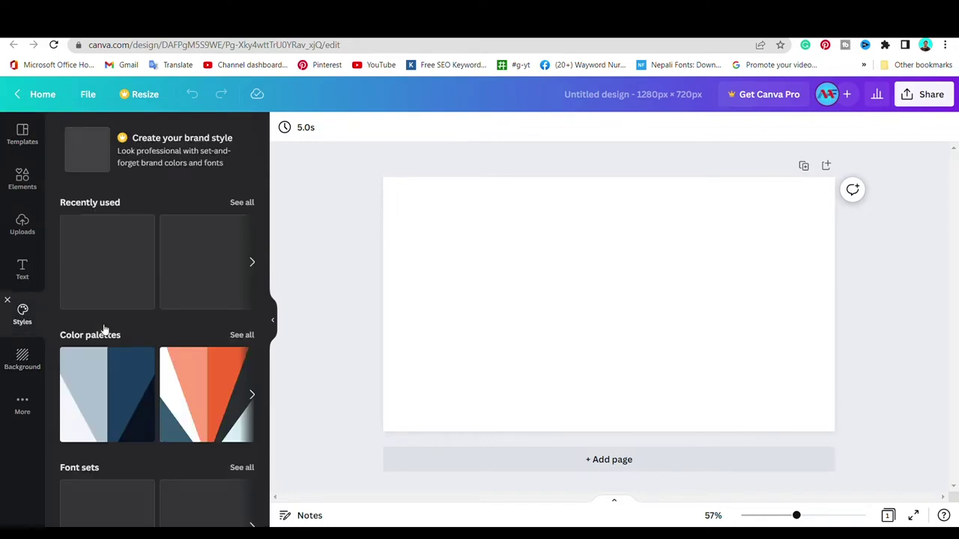
pyautogui.scroll(-10, 223, 278)
pyautogui.scroll(5, 218, 275)
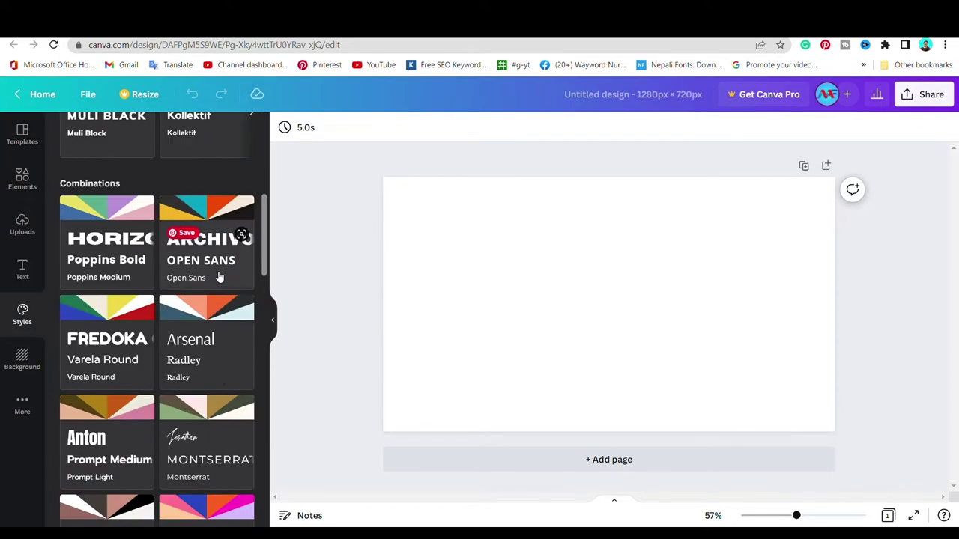
pyautogui.scroll(5, 218, 274)
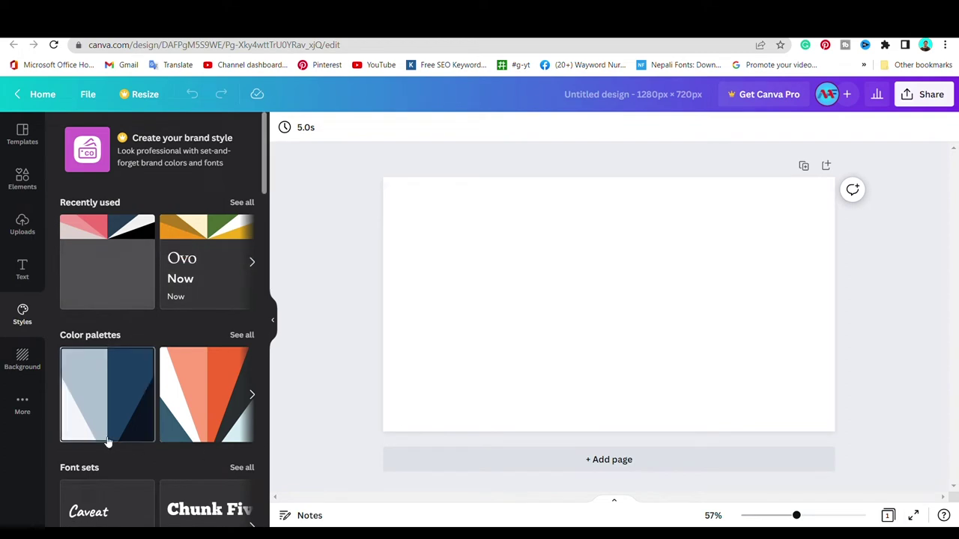
pyautogui.scroll(-2, 161, 349)
# Search backgrounds for 'orage', try the yellow photo, then delete it to keep the page white
pyautogui.click(23, 358)
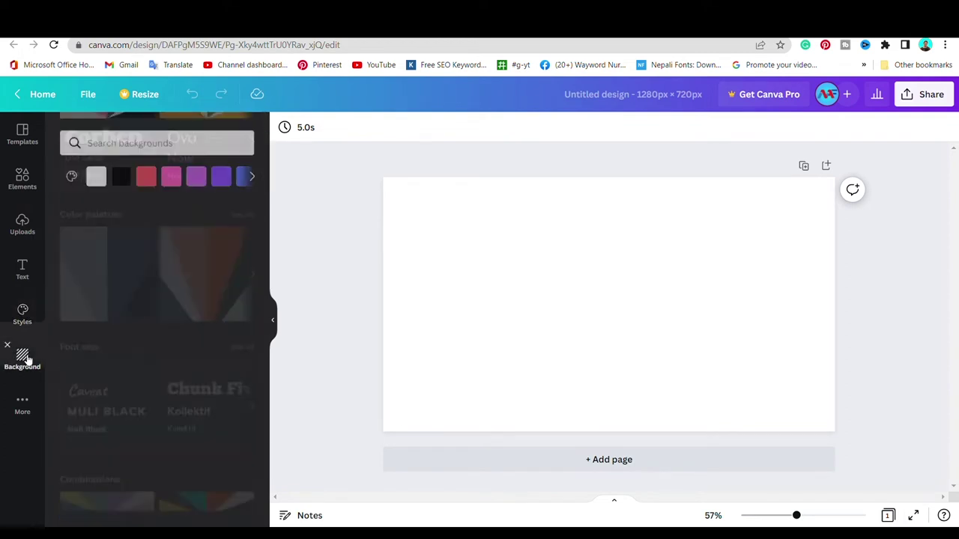
pyautogui.click(136, 135)
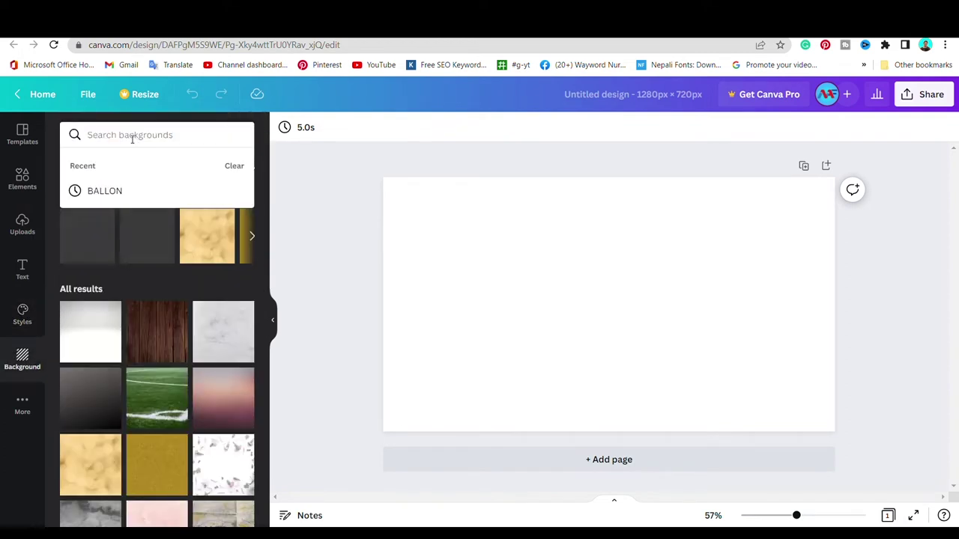
pyautogui.write('orage')
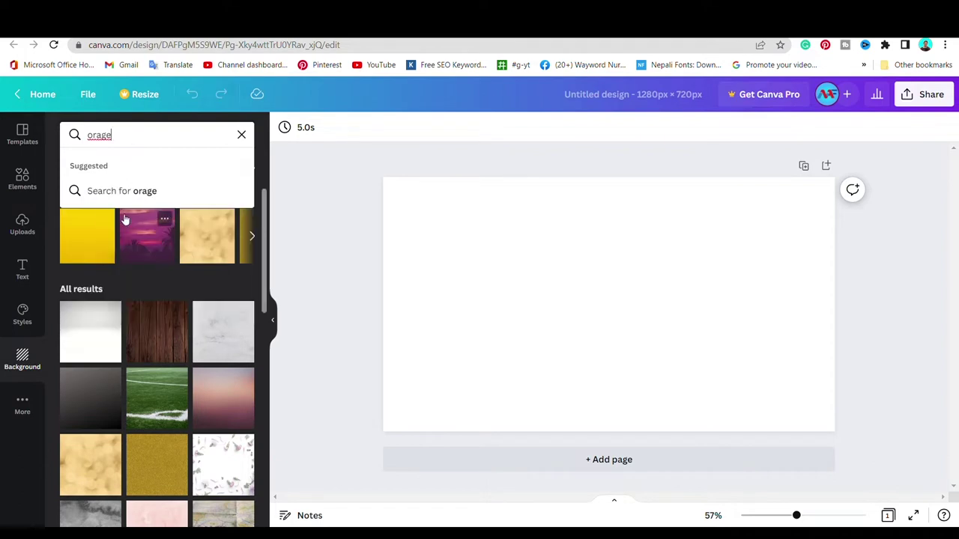
pyautogui.click(96, 229)
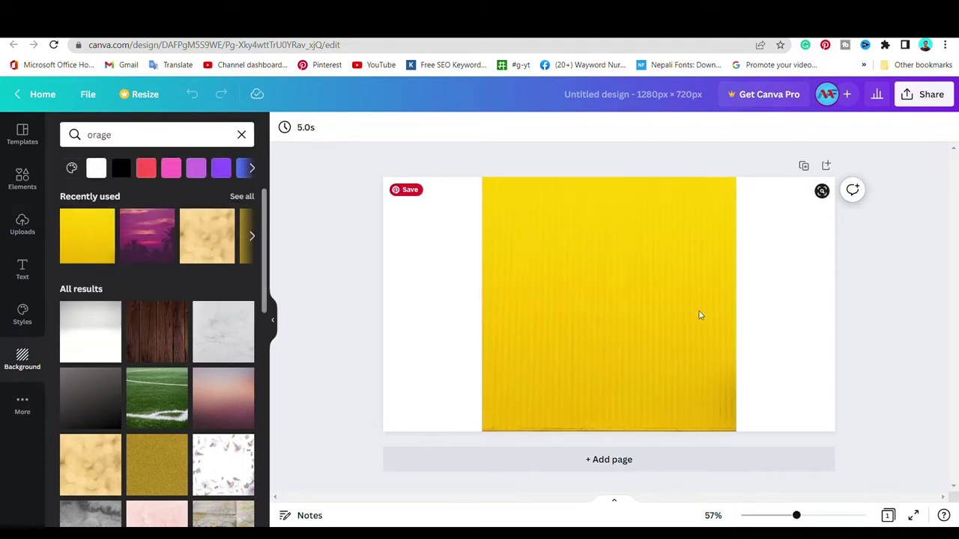
pyautogui.click(700, 315)
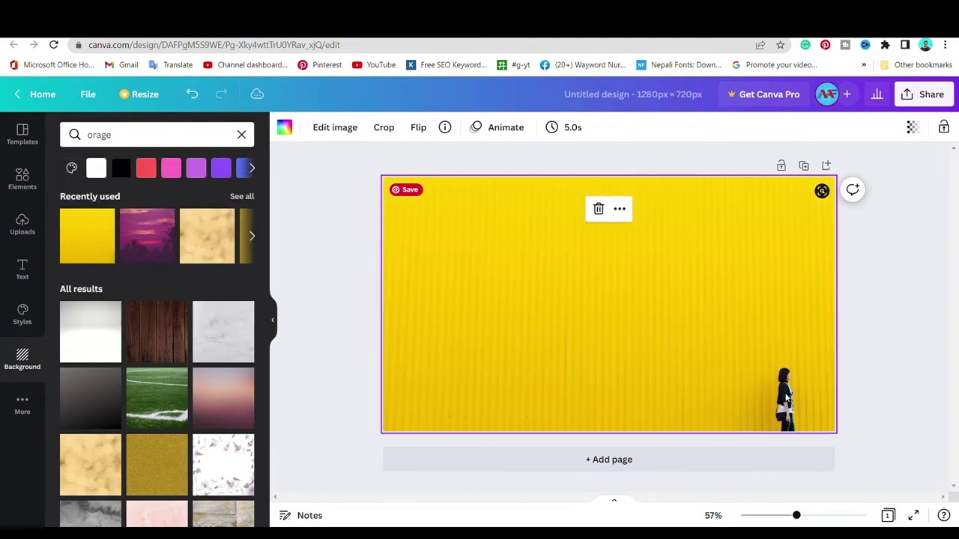
pyautogui.doubleClick(790, 398)
pyautogui.press('Delete')
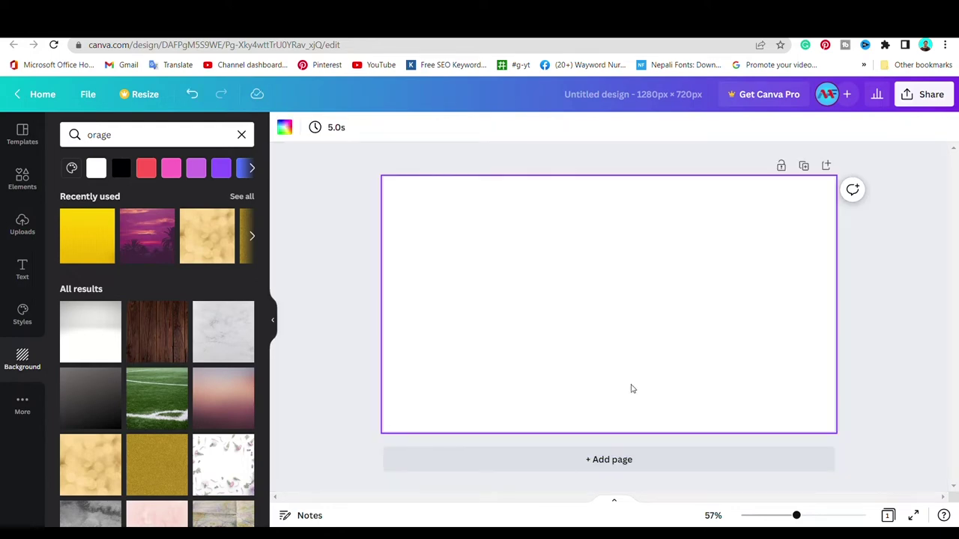
pyautogui.scroll(-5, 102, 247)
pyautogui.scroll(-3, 101, 261)
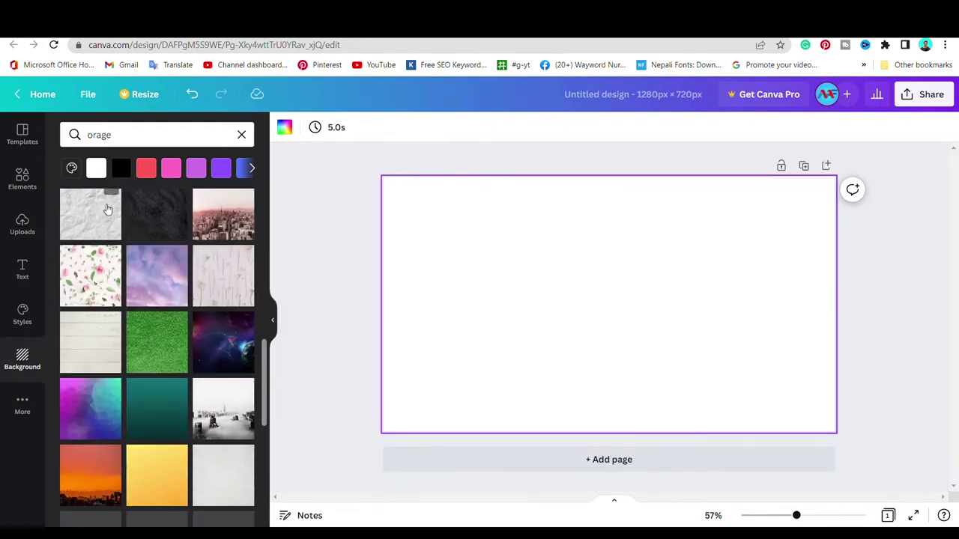
pyautogui.click(285, 128)
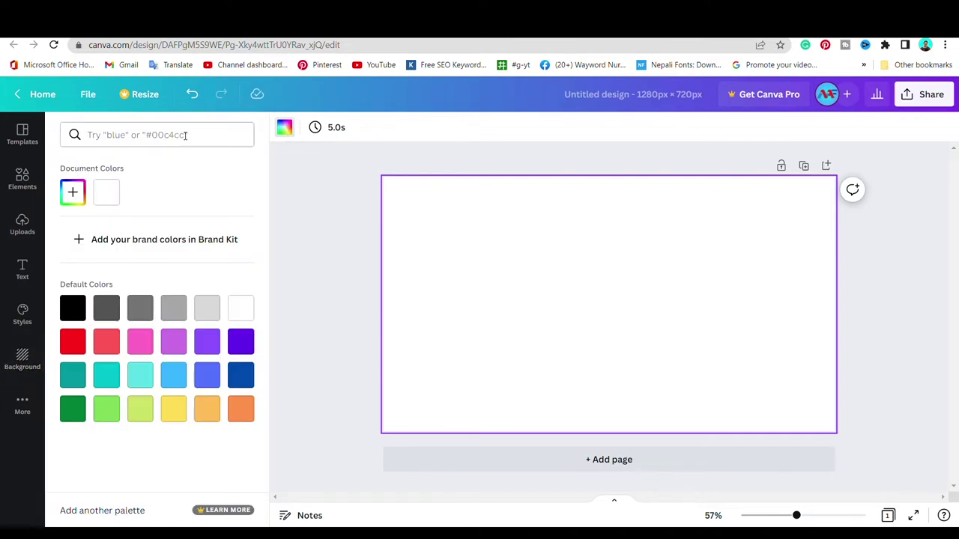
# Apply the orange swatch as page background and set the page duration to 8.5s
pyautogui.click(249, 413)
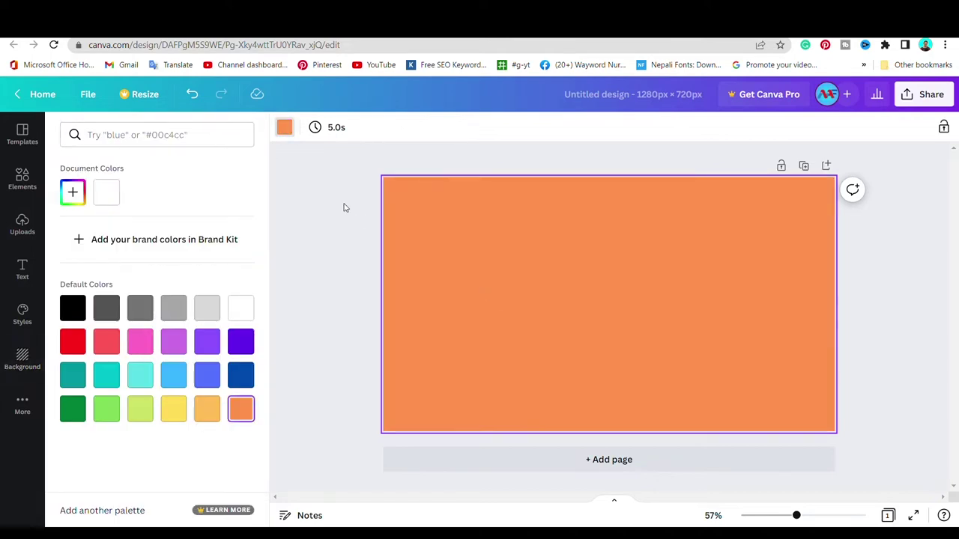
pyautogui.click(103, 197)
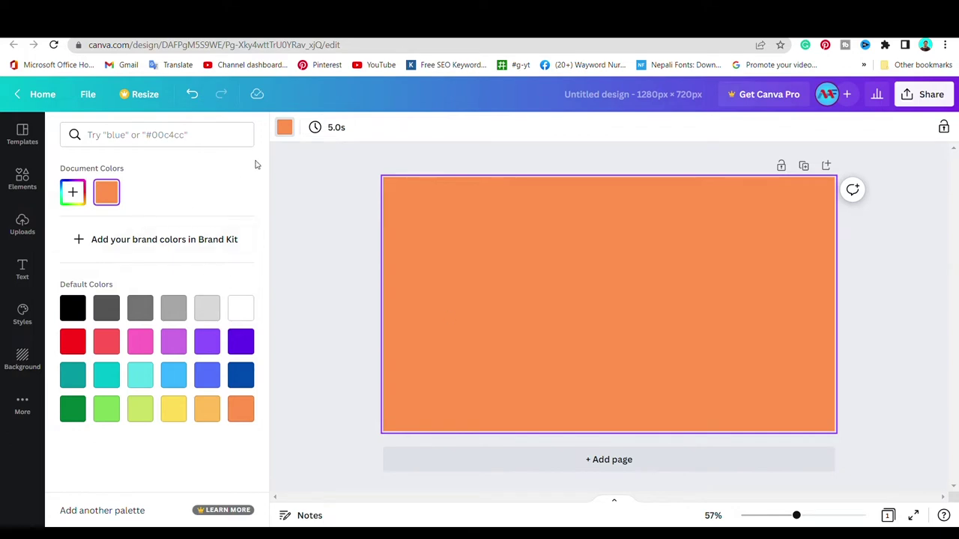
pyautogui.click(333, 127)
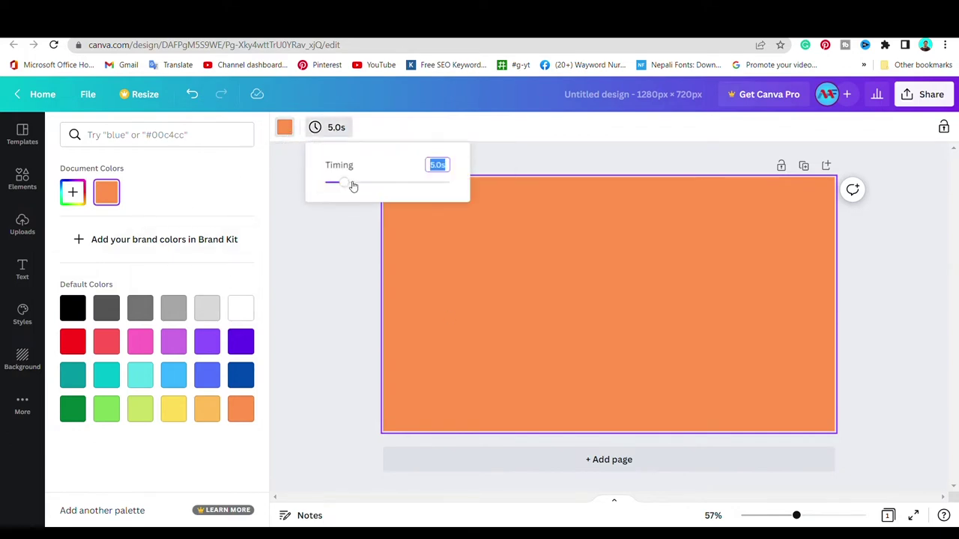
pyautogui.moveTo(354, 185); pyautogui.dragTo(362, 185)
pyautogui.click(340, 254)
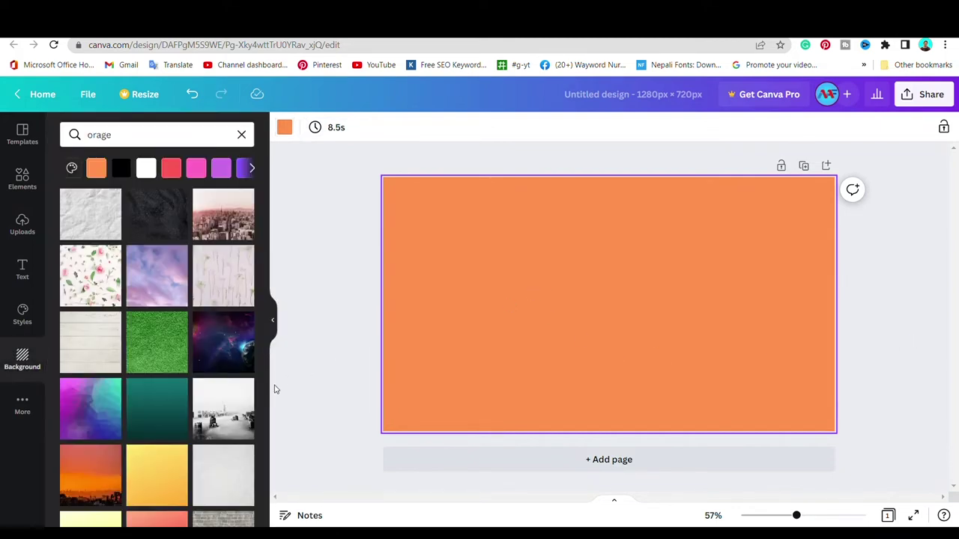
pyautogui.click(22, 269)
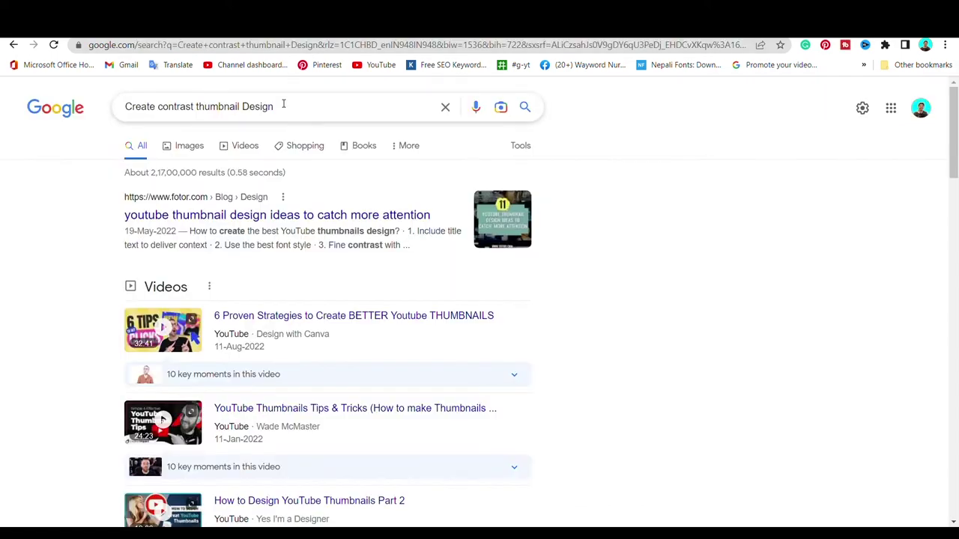
# Paste the copied query 'Create contrast thumbnail Design' as a bold headline text box
pyautogui.doubleClick(277, 107)
pyautogui.moveTo(184, 112); pyautogui.dragTo(95, 113)
pyautogui.hotkey('ctrl', 'c')
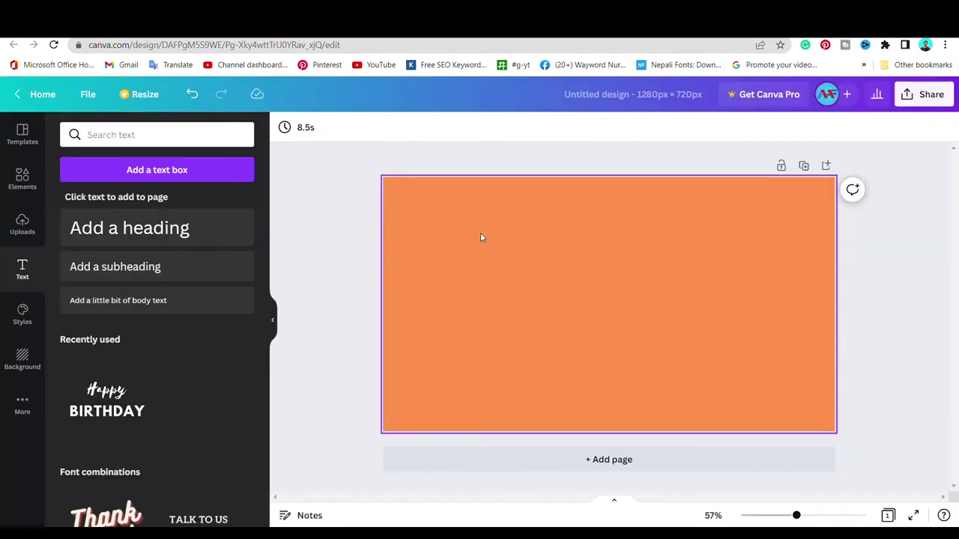
pyautogui.press('t')
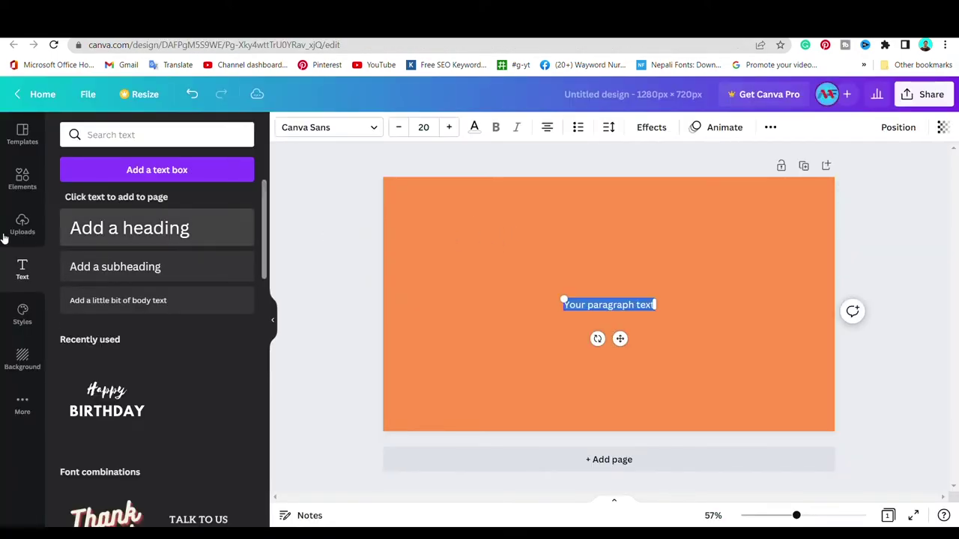
pyautogui.hotkey('ctrl', 'v')
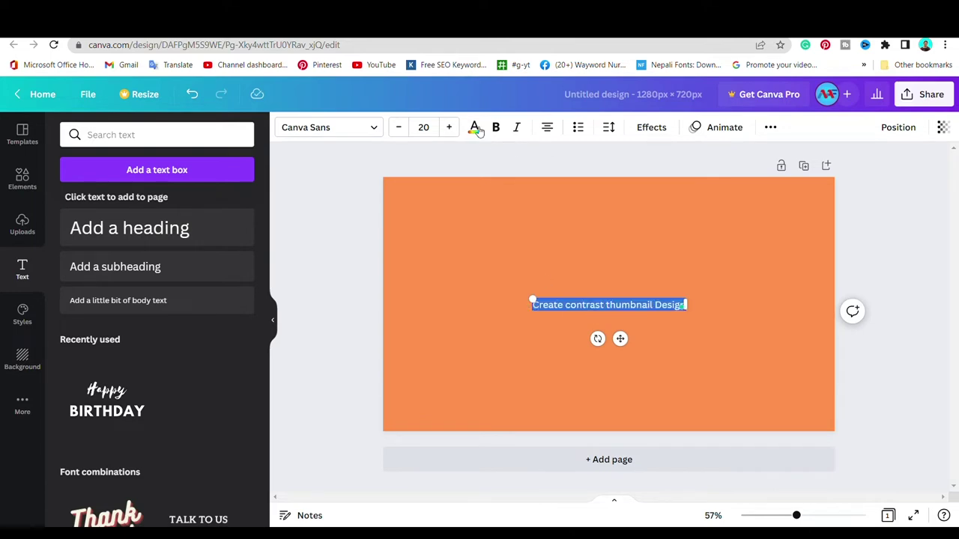
pyautogui.click(495, 128)
pyautogui.click(374, 132)
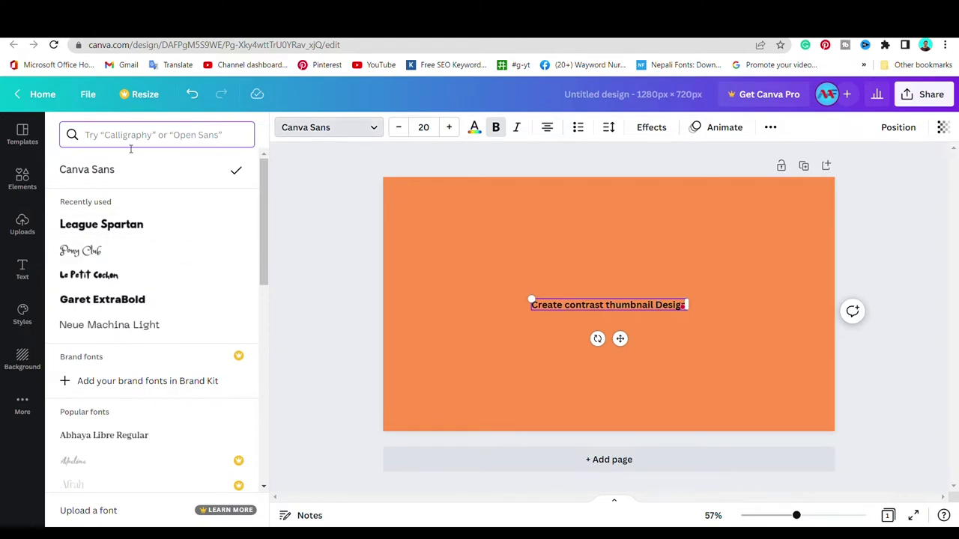
# Search fonts for 'futu', then apply the Cheddar font to the headline
pyautogui.write('futu')
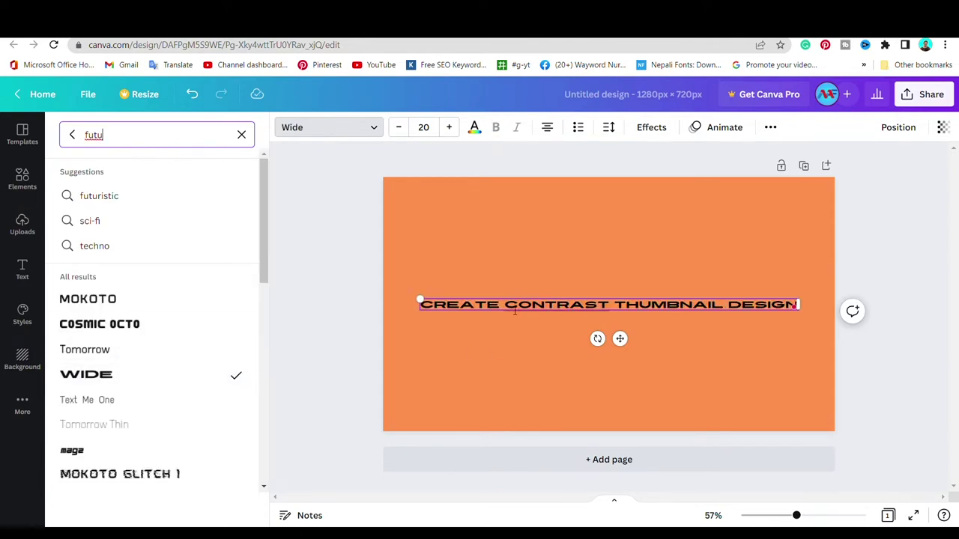
pyautogui.scroll(-5, 147, 408)
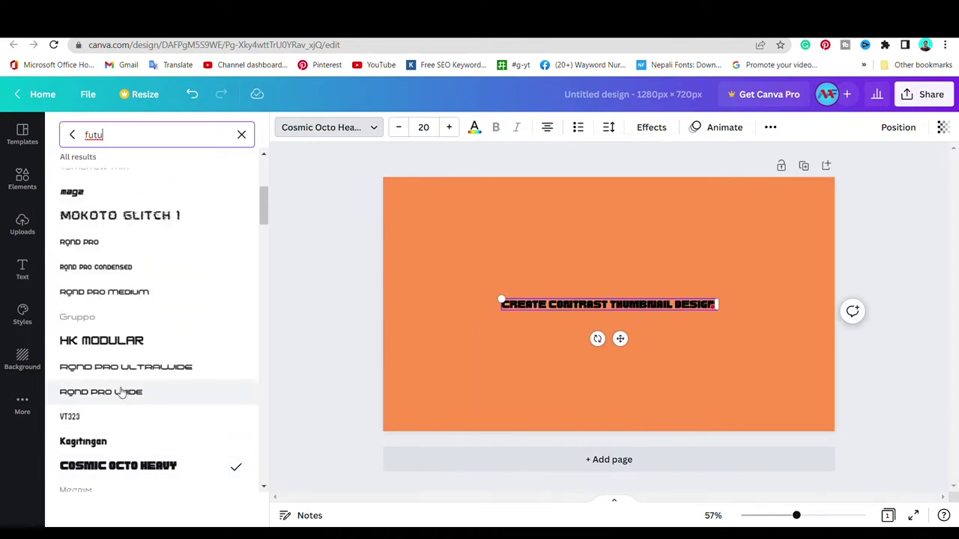
pyautogui.scroll(-5, 142, 374)
pyautogui.click(86, 384)
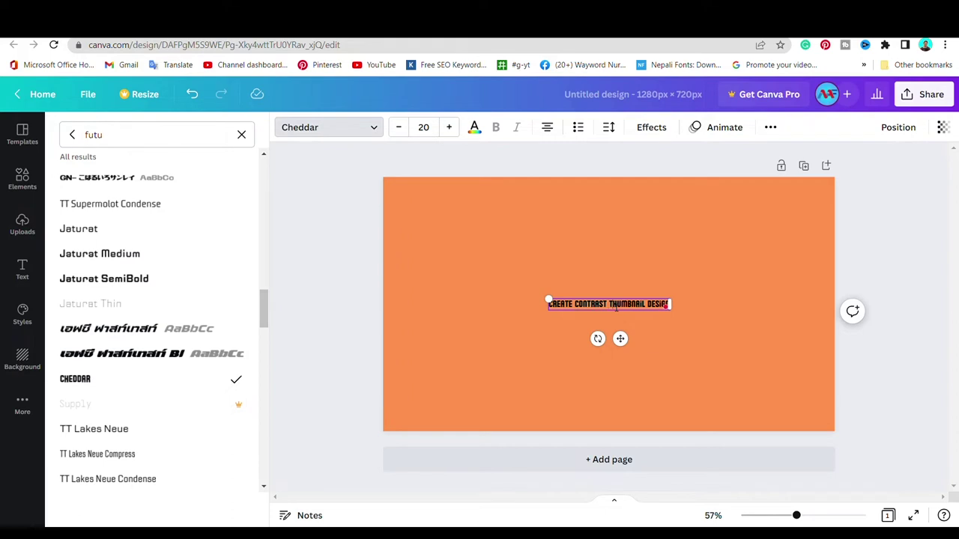
pyautogui.doubleClick(617, 307)
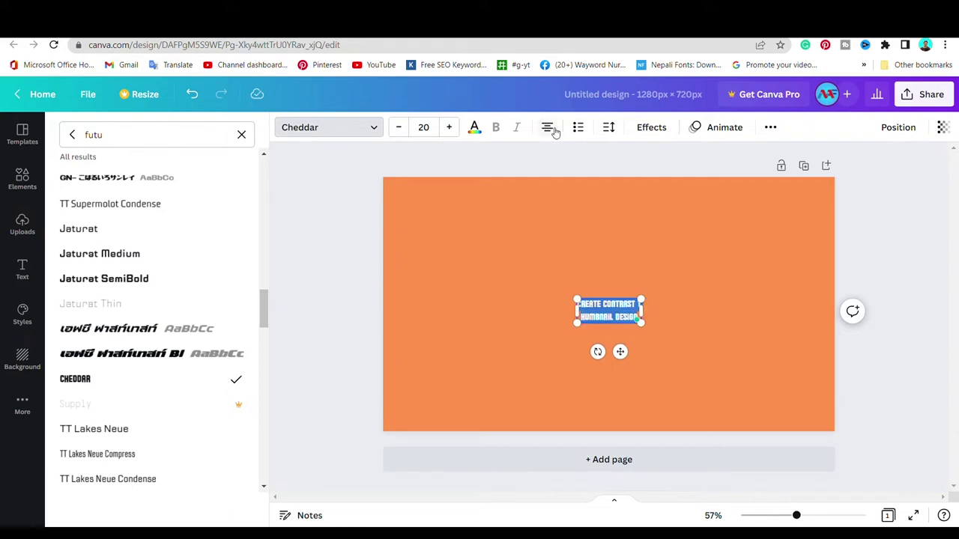
# Left-align the headline, scale it up and set its font size to 80
pyautogui.click(578, 128)
pyautogui.hotkey('ctrl', 'z')
pyautogui.click(548, 127)
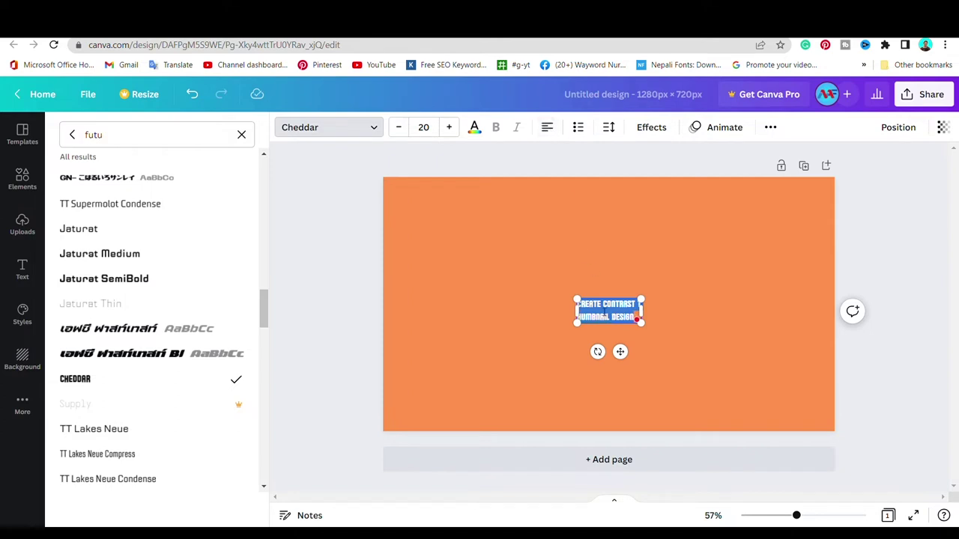
pyautogui.moveTo(650, 303); pyautogui.dragTo(710, 228)
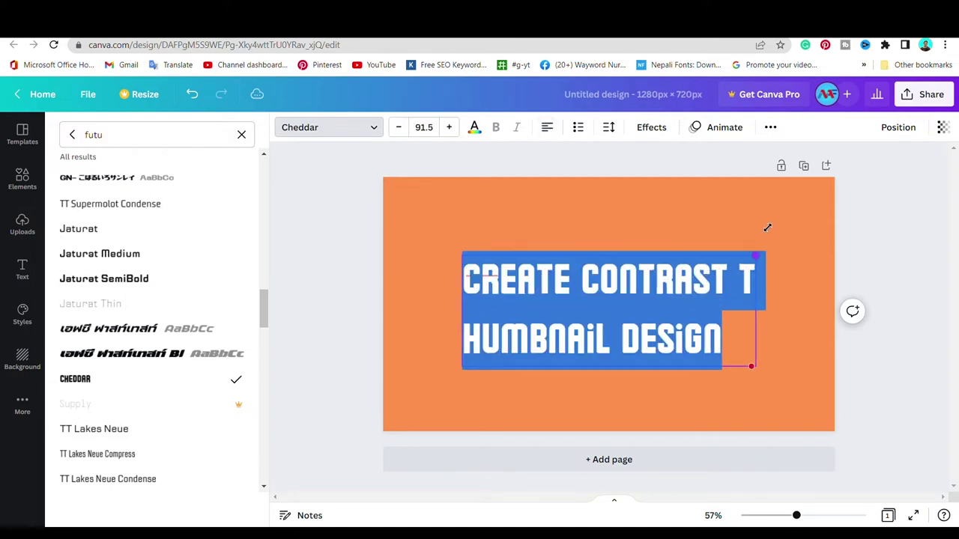
pyautogui.click(398, 128)
pyautogui.click(399, 127)
pyautogui.click(425, 127)
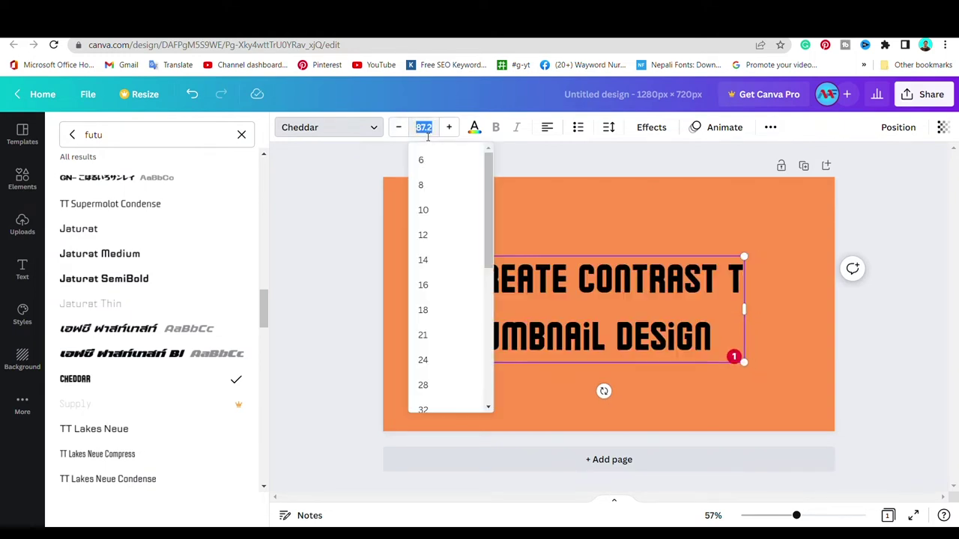
pyautogui.write('0')
pyautogui.press('Return')
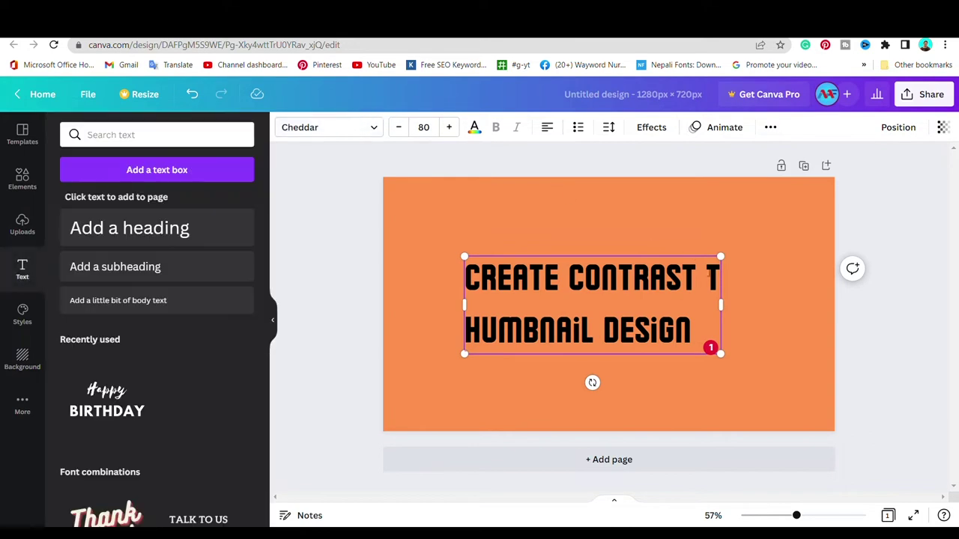
# Narrow the text box and break the lines into CREATE CONTRAST / THUMBNAIL / DESIGN
pyautogui.moveTo(741, 315); pyautogui.dragTo(713, 312)
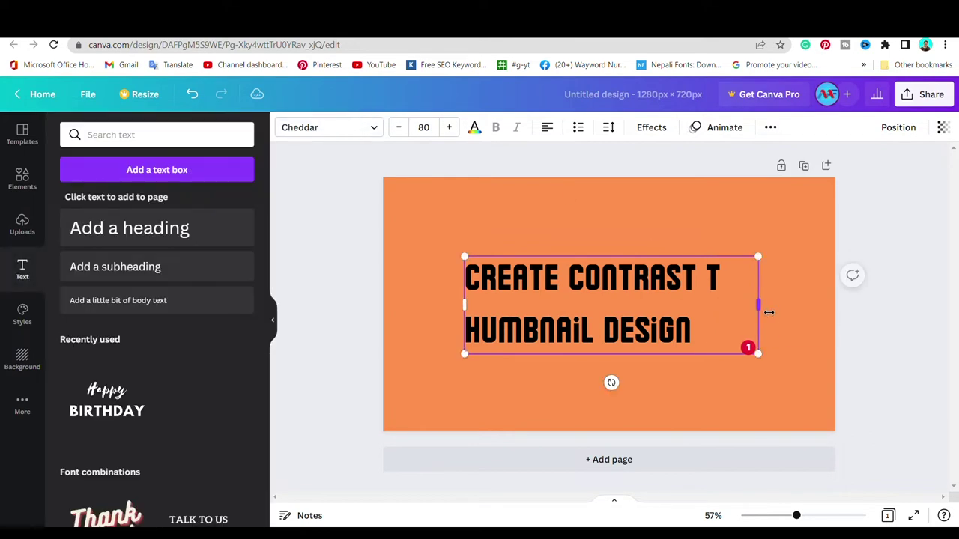
pyautogui.moveTo(712, 311); pyautogui.dragTo(716, 308)
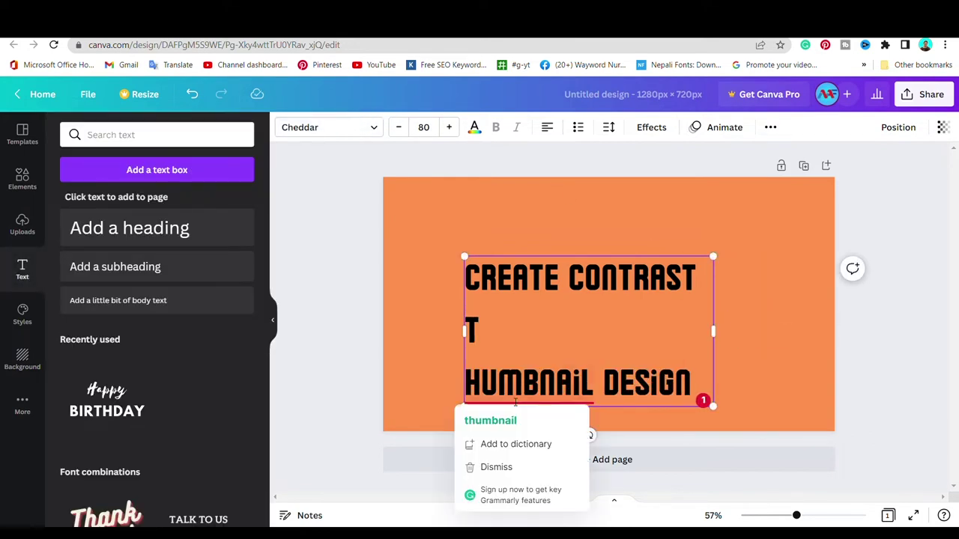
pyautogui.press('Delete')
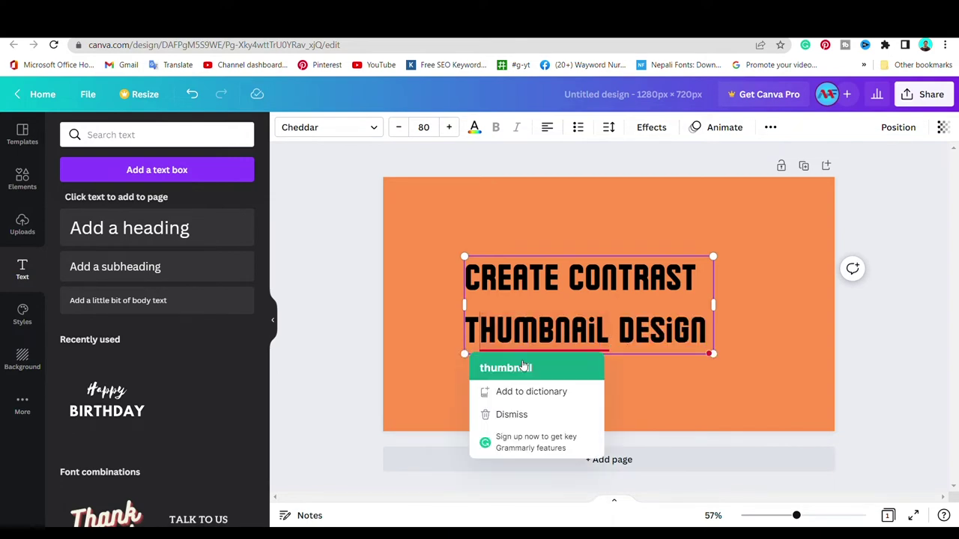
pyautogui.write('T')
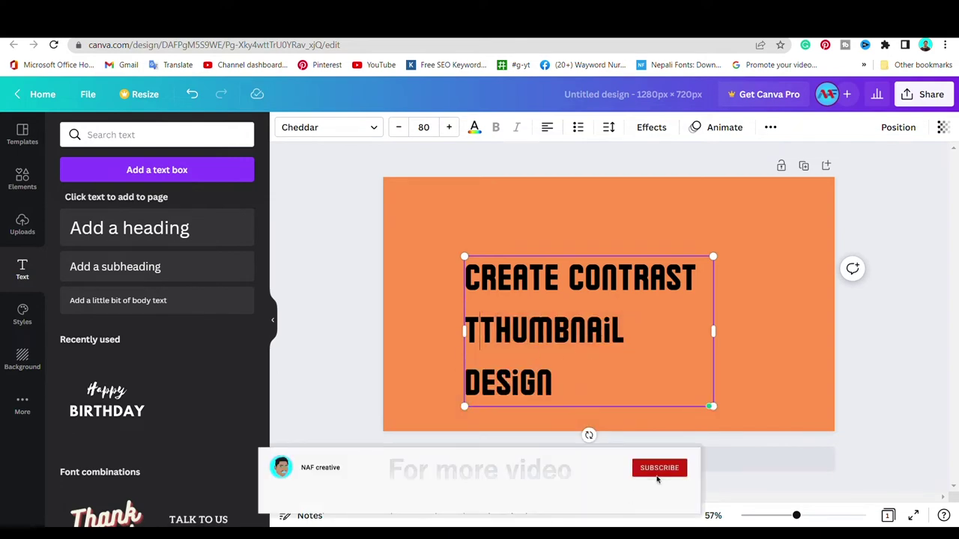
pyautogui.hotkey('ctrl', 'z')
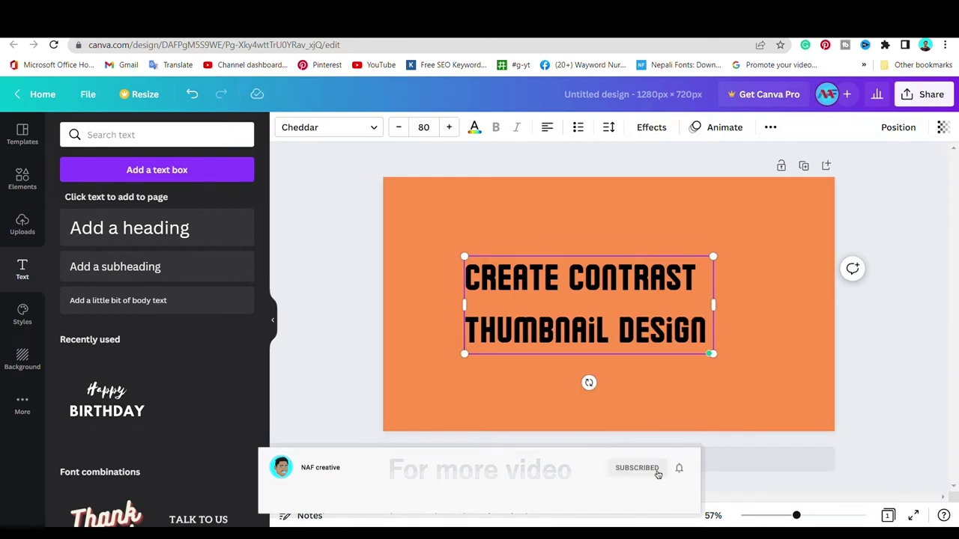
pyautogui.press('Return')
pyautogui.hotkey('ctrl', 'a')
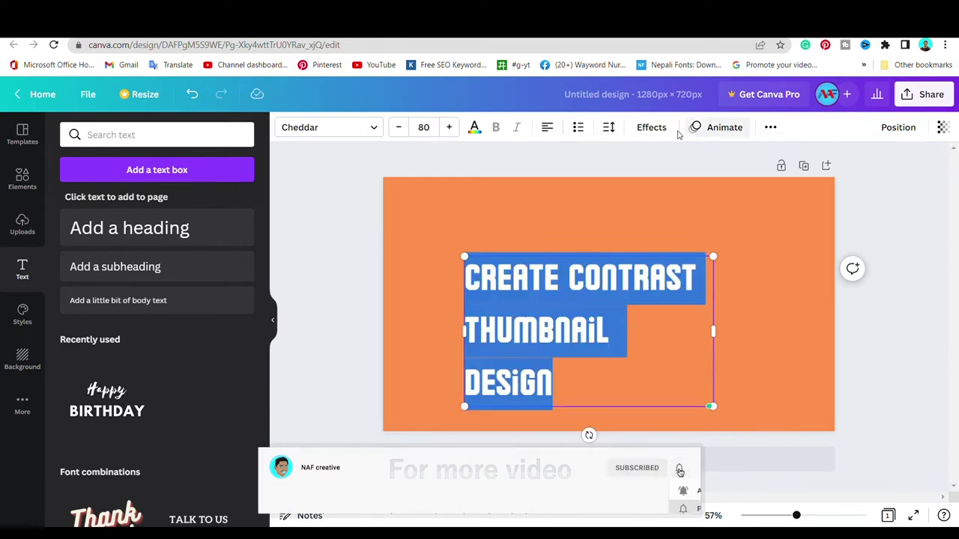
pyautogui.click(610, 129)
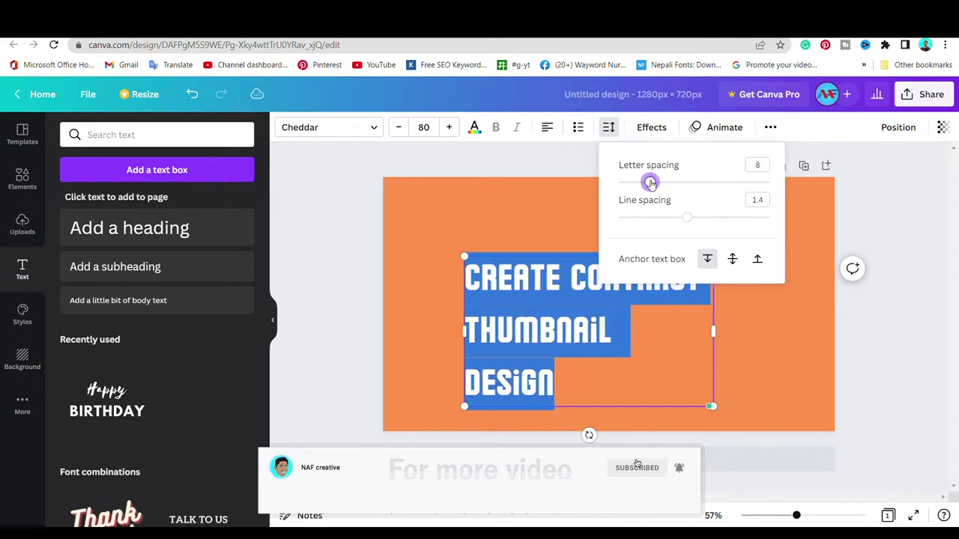
# Cut the headline's line spacing to 0.89 and drag it to the upper-left
pyautogui.moveTo(650, 182)
pyautogui.mouseDown()
pyautogui.moveTo(667, 184)
pyautogui.moveTo(654, 187)
pyautogui.mouseUp()
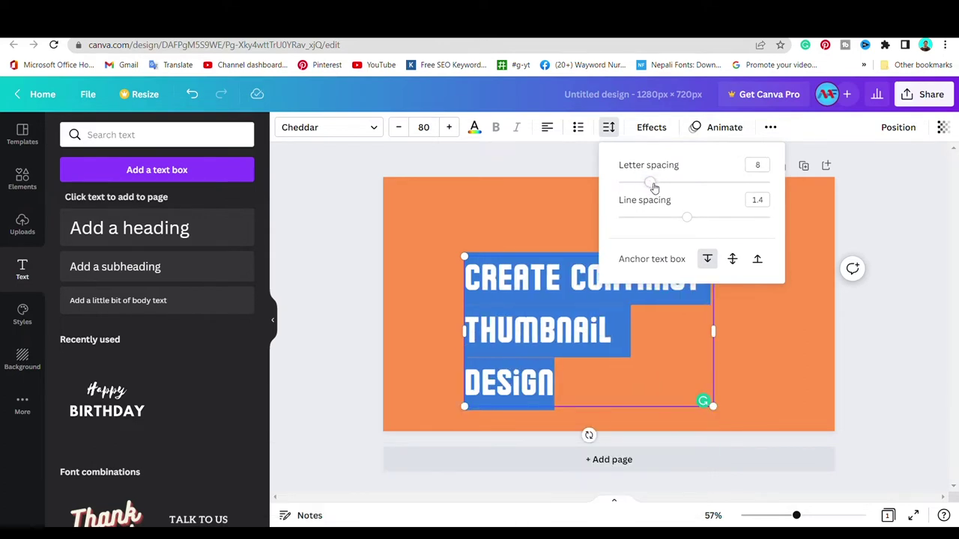
pyautogui.moveTo(688, 218); pyautogui.dragTo(649, 219)
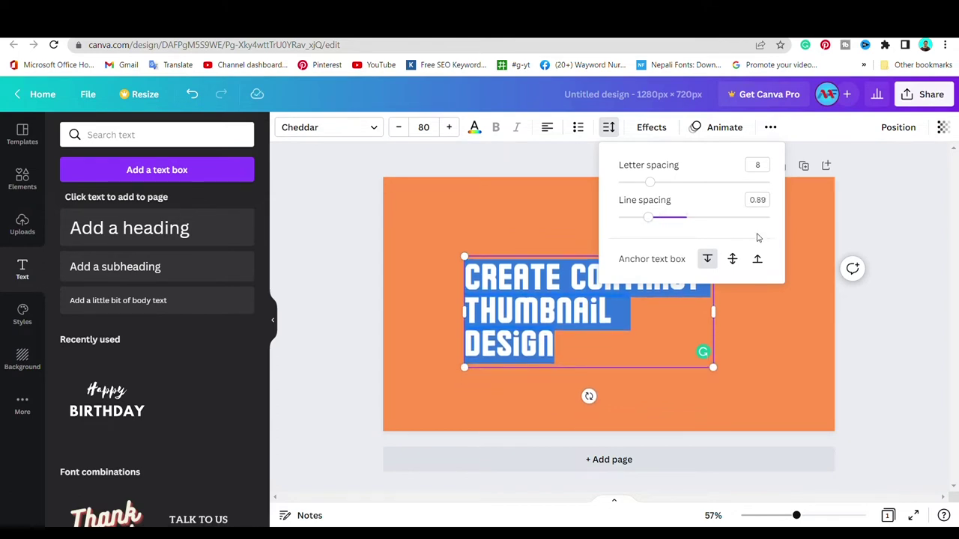
pyautogui.press('Escape')
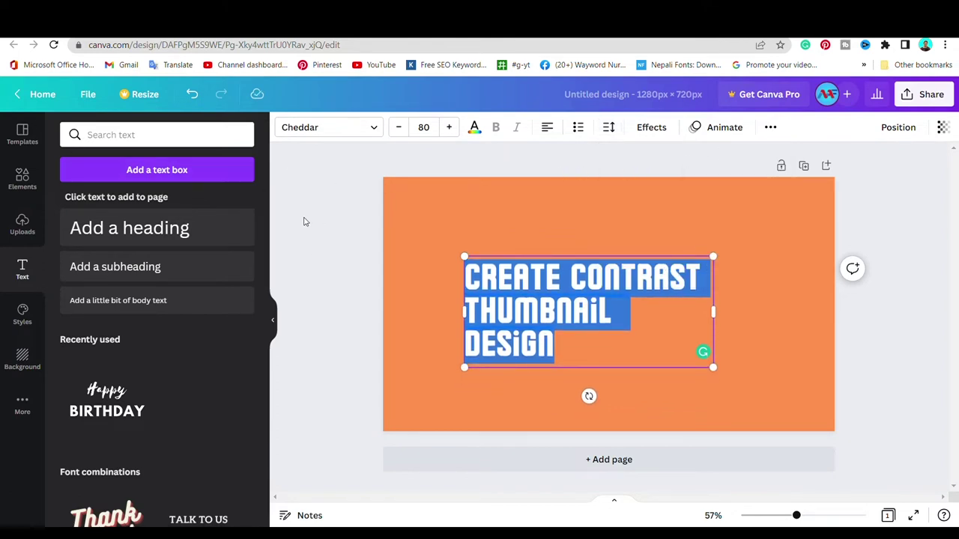
pyautogui.click(304, 222)
pyautogui.moveTo(571, 271); pyautogui.dragTo(523, 232)
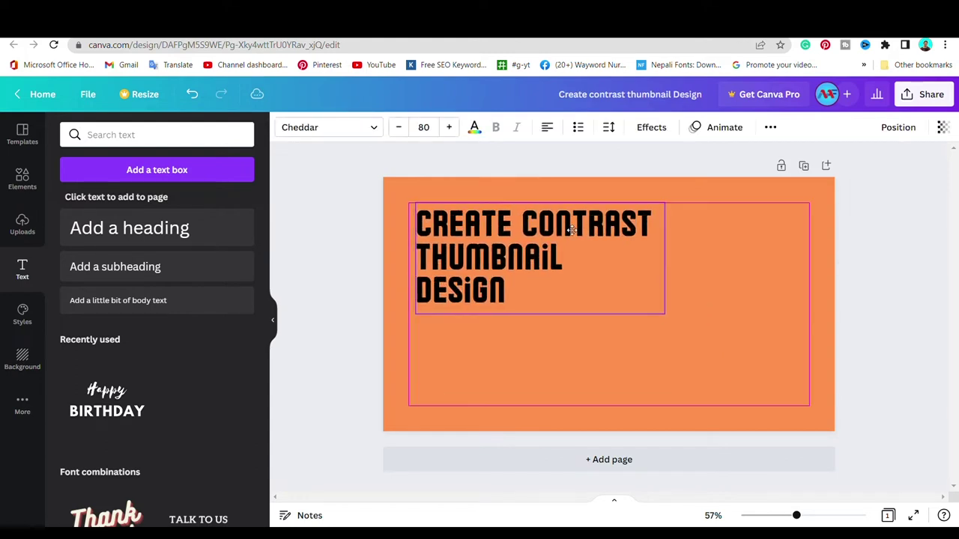
pyautogui.tripleClick(473, 229)
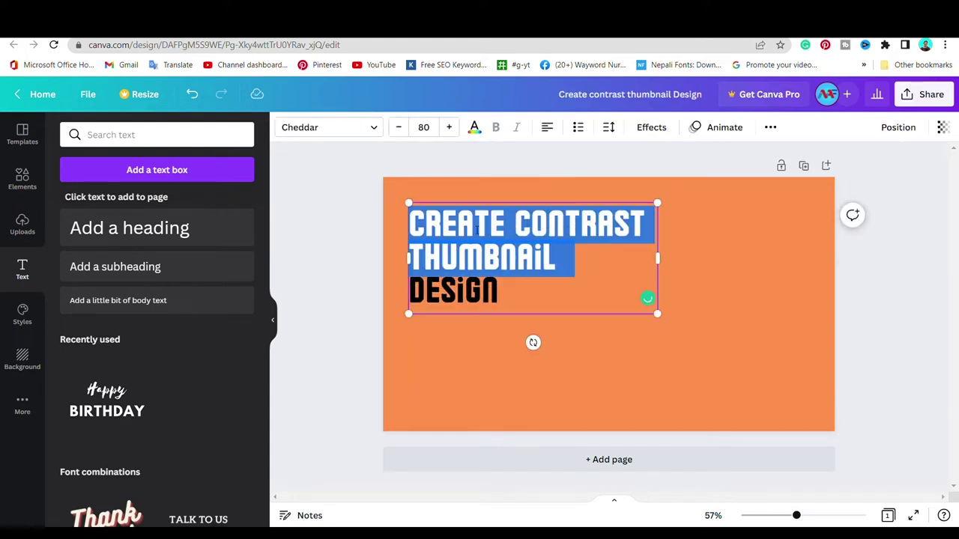
# Color the selected CREATE CONTRAST and THUMBNAIL lines white, leaving DESIGN black
pyautogui.click(474, 129)
pyautogui.click(248, 314)
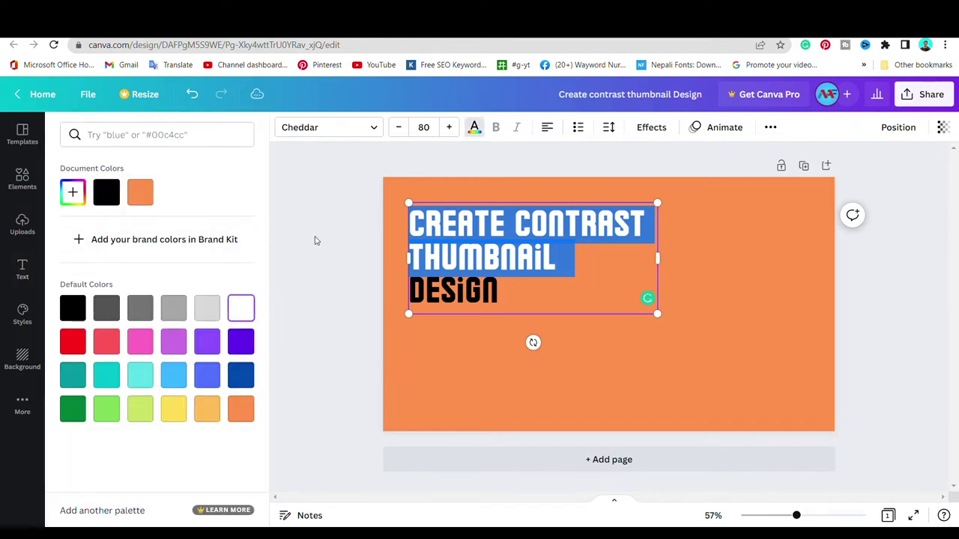
pyautogui.press('Escape')
pyautogui.click(556, 350)
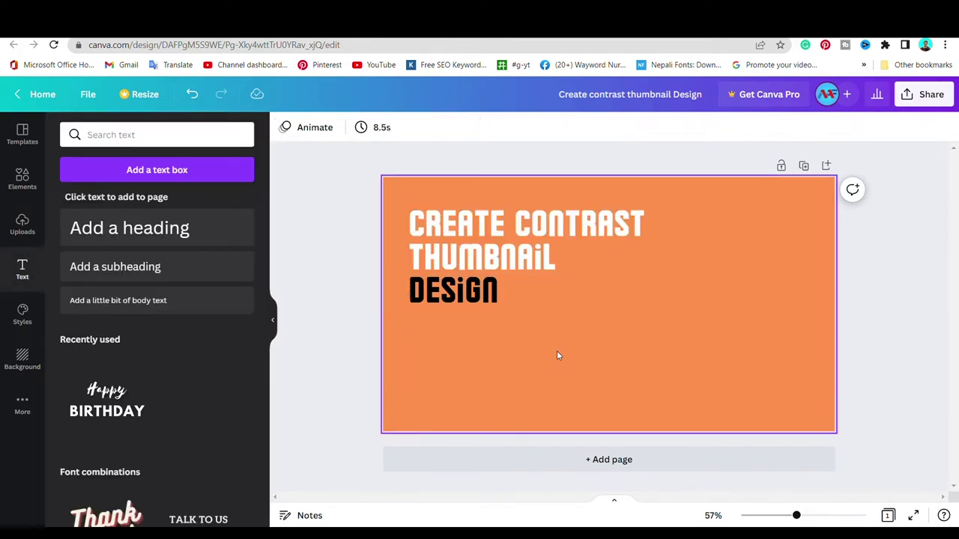
pyautogui.click(23, 177)
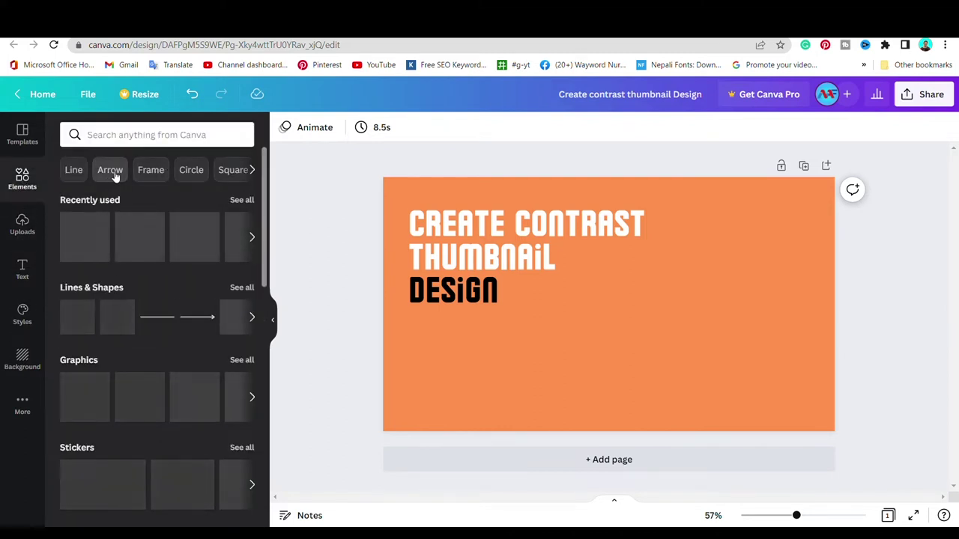
# Add a rounded square from Lines & Shapes and stretch it into a wide rectangle
pyautogui.click(118, 328)
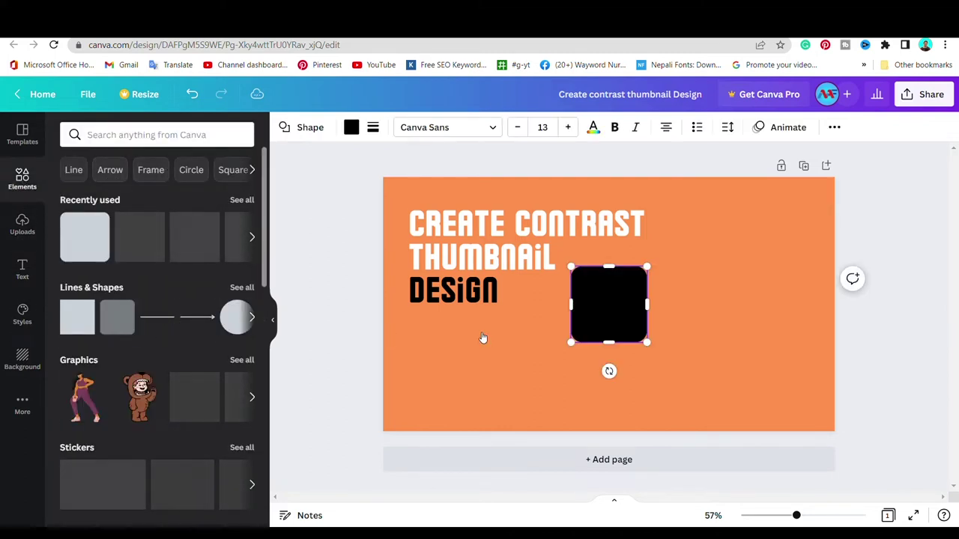
pyautogui.moveTo(567, 305); pyautogui.dragTo(397, 303)
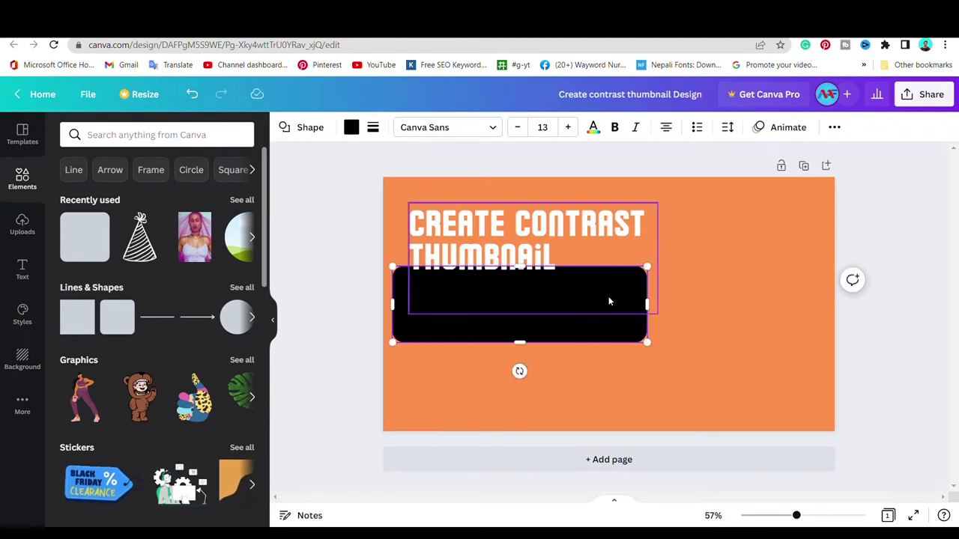
pyautogui.moveTo(647, 304); pyautogui.dragTo(665, 304)
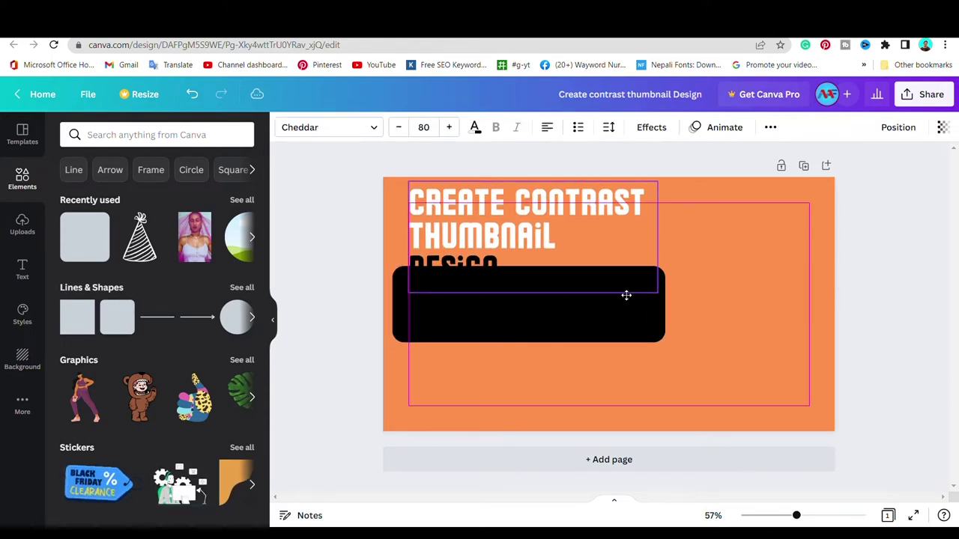
pyautogui.click(721, 374)
pyautogui.click(641, 327)
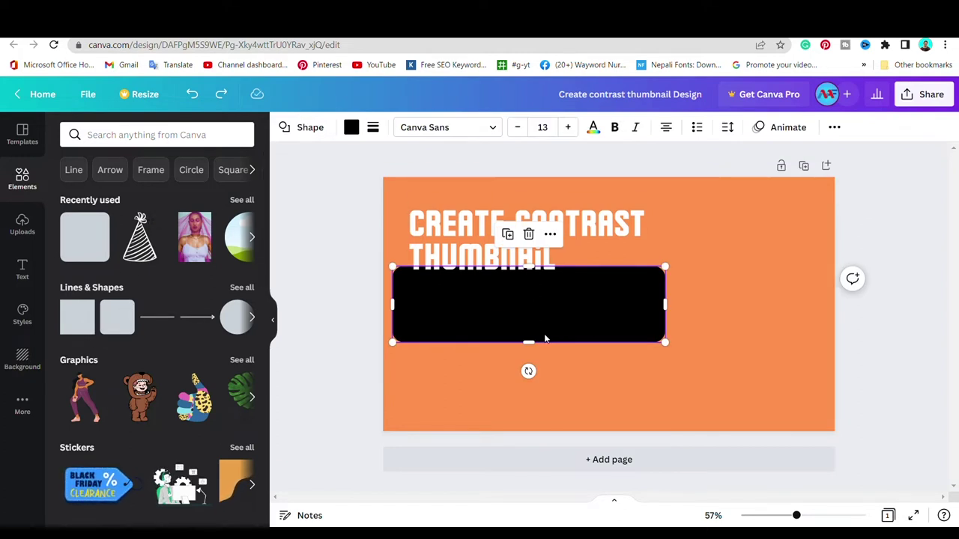
# Colour the rectangle dark blue and slim it into a thin bar beside DESIGN
pyautogui.click(351, 128)
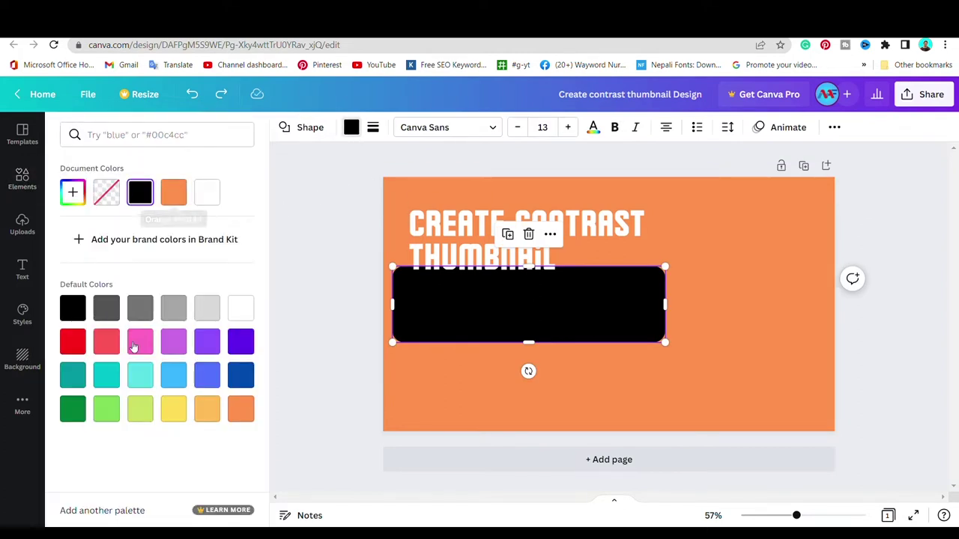
pyautogui.click(241, 374)
pyautogui.moveTo(591, 320)
pyautogui.mouseDown()
pyautogui.moveTo(602, 353)
pyautogui.moveTo(693, 321)
pyautogui.mouseUp()
pyautogui.moveTo(771, 277)
pyautogui.mouseDown()
pyautogui.moveTo(659, 321)
pyautogui.moveTo(631, 302)
pyautogui.mouseUp()
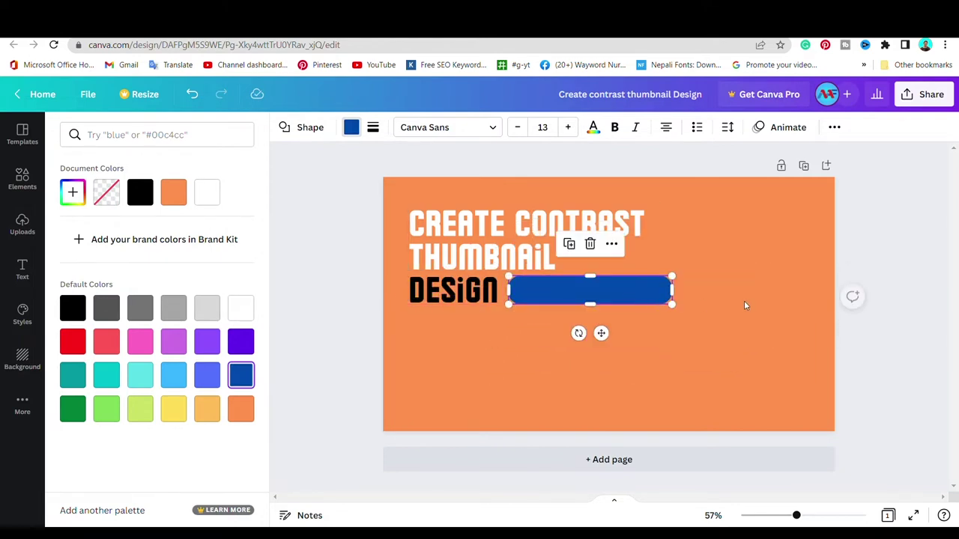
pyautogui.click(607, 299)
# Reselect the headline text box, highlight the word DESIGN, then deselect it
pyautogui.click(768, 250)
pyautogui.click(624, 298)
pyautogui.click(713, 331)
pyautogui.click(639, 292)
pyautogui.doubleClick(639, 292)
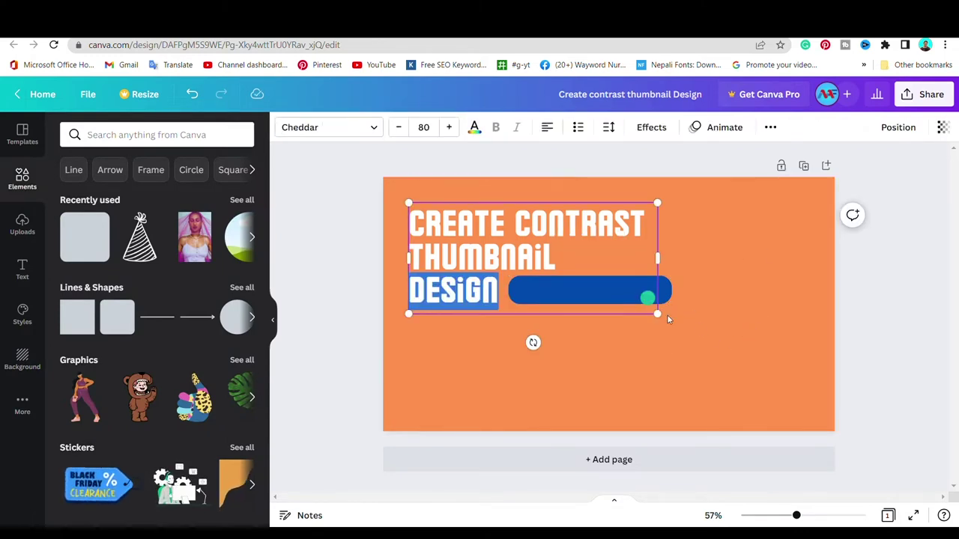
pyautogui.click(732, 292)
pyautogui.scroll(-2, 230, 324)
# Search Elements for 'imagine' and place the lightbulb illustration on the page
pyautogui.scroll(-5, 180, 308)
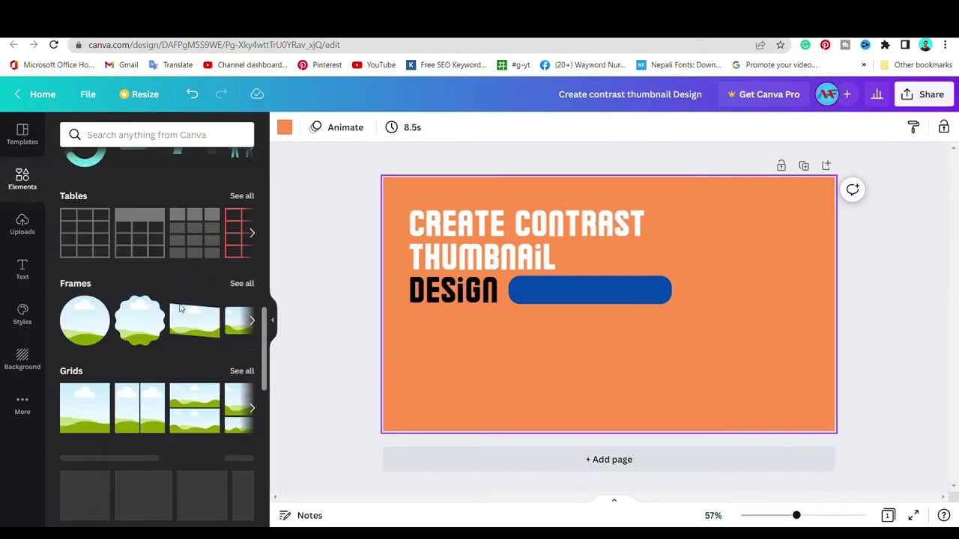
pyautogui.click(646, 300)
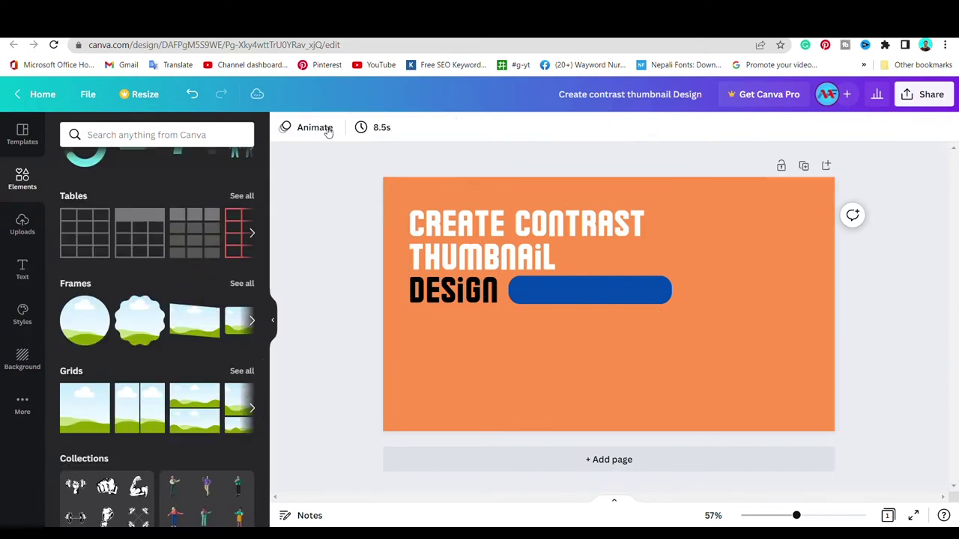
pyautogui.press('Escape')
pyautogui.scroll(5, 112, 218)
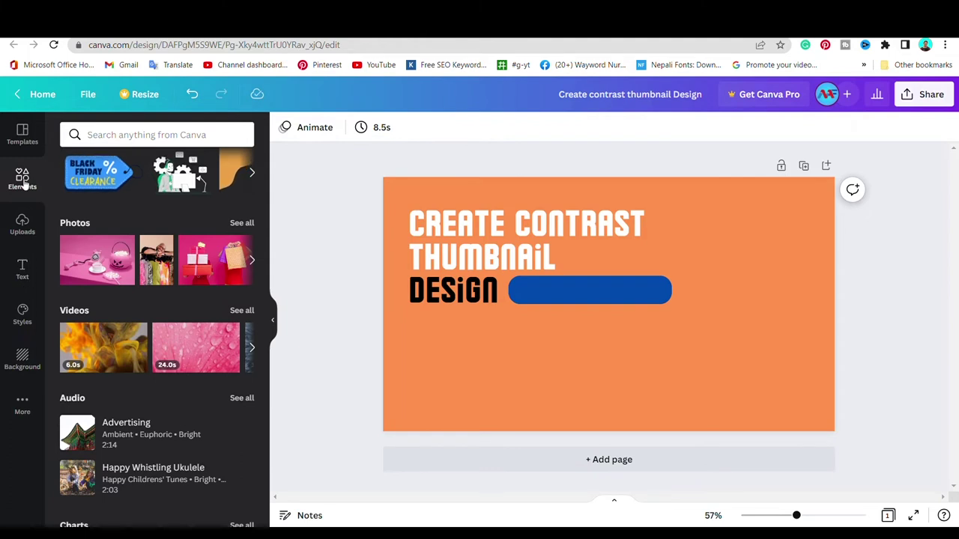
pyautogui.click(139, 137)
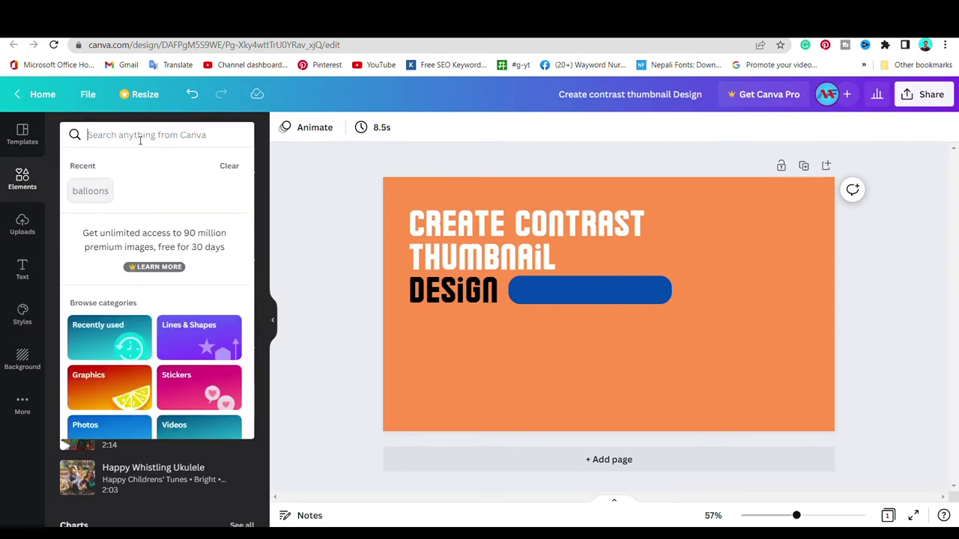
pyautogui.write('image')
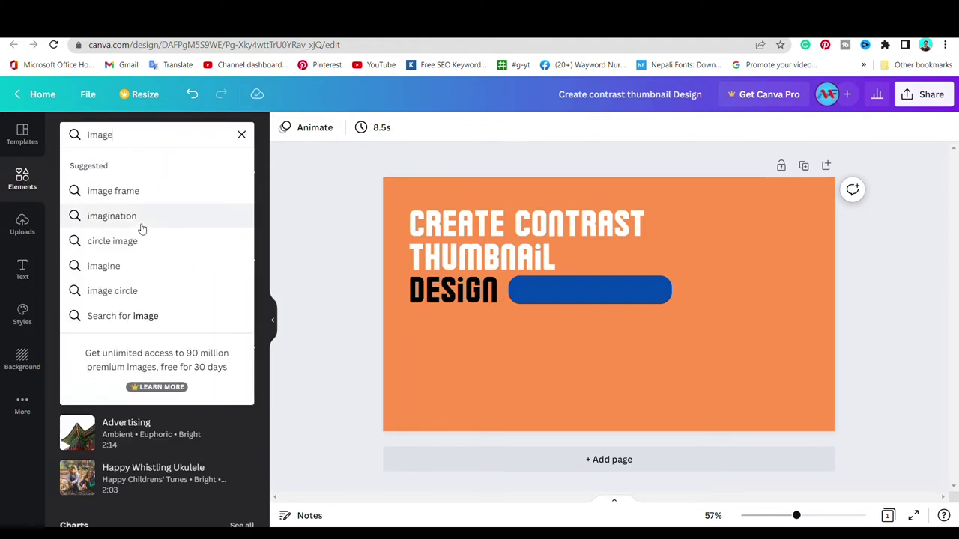
pyautogui.click(118, 271)
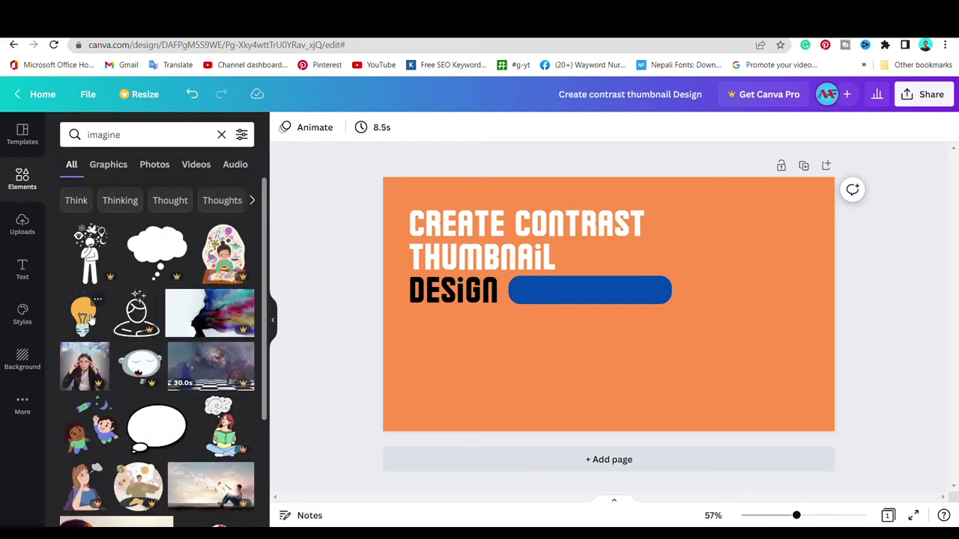
pyautogui.moveTo(83, 314); pyautogui.dragTo(621, 332)
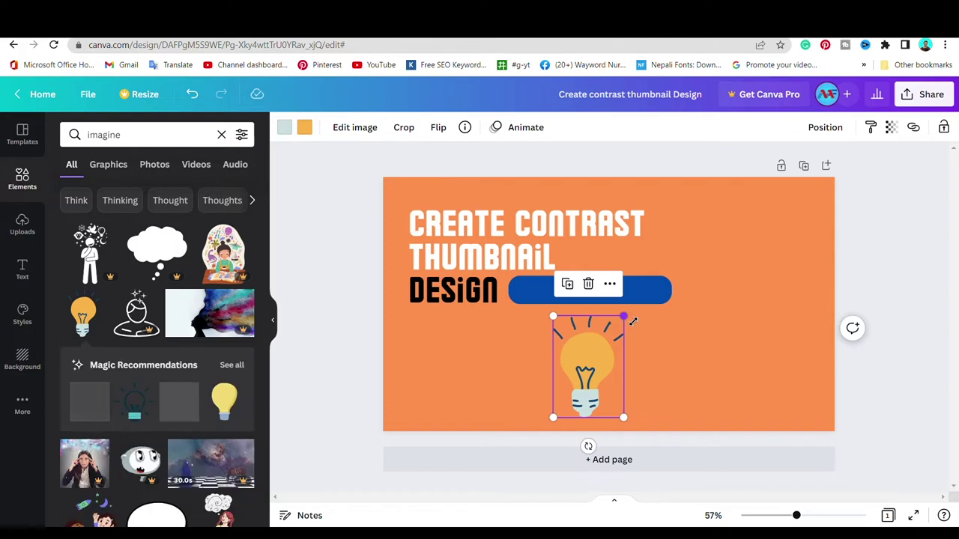
# Enlarge the lightbulb, tilt it, and move it to the upper right beside the blue bar
pyautogui.moveTo(623, 316)
pyautogui.mouseDown()
pyautogui.moveTo(678, 277)
pyautogui.moveTo(617, 329)
pyautogui.mouseUp()
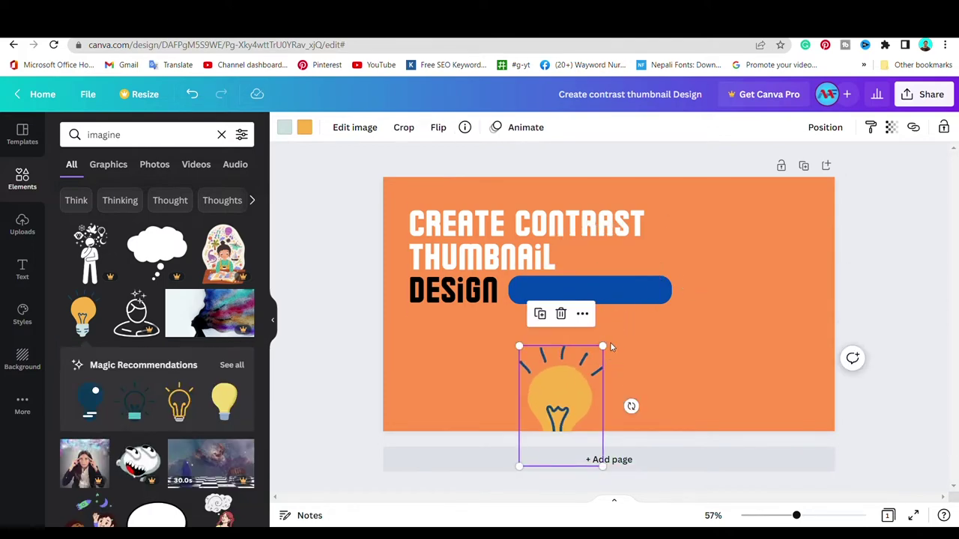
pyautogui.click(633, 397)
pyautogui.click(579, 383)
pyautogui.moveTo(627, 405); pyautogui.dragTo(659, 450)
pyautogui.moveTo(593, 365)
pyautogui.mouseDown()
pyautogui.moveTo(735, 303)
pyautogui.moveTo(776, 256)
pyautogui.mouseUp()
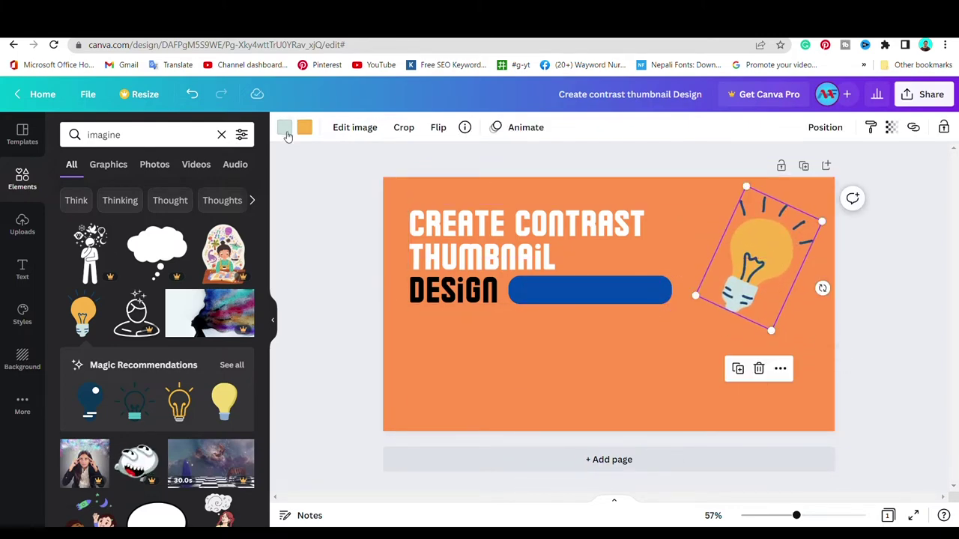
# Change the lightbulb's light-blue base colour to purple
pyautogui.click(284, 129)
pyautogui.click(207, 376)
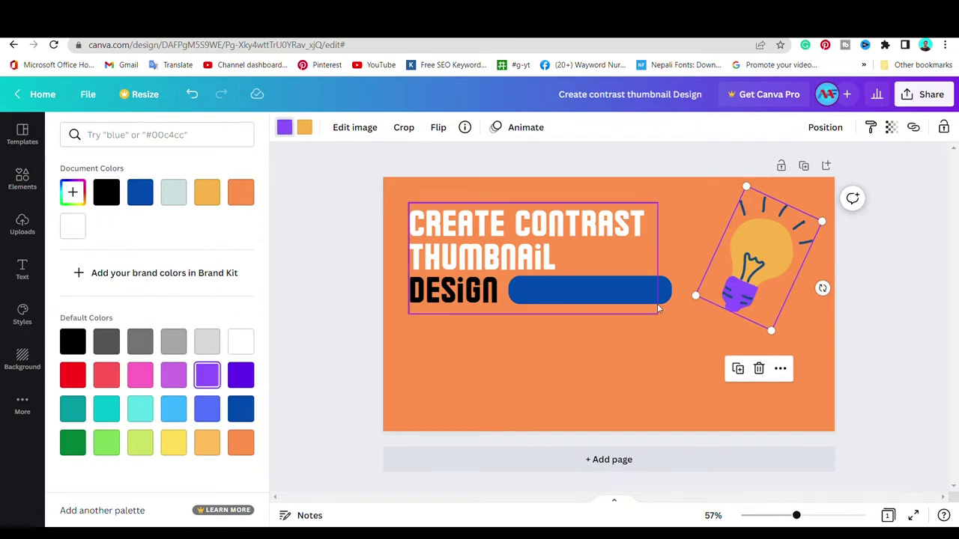
pyautogui.doubleClick(779, 254)
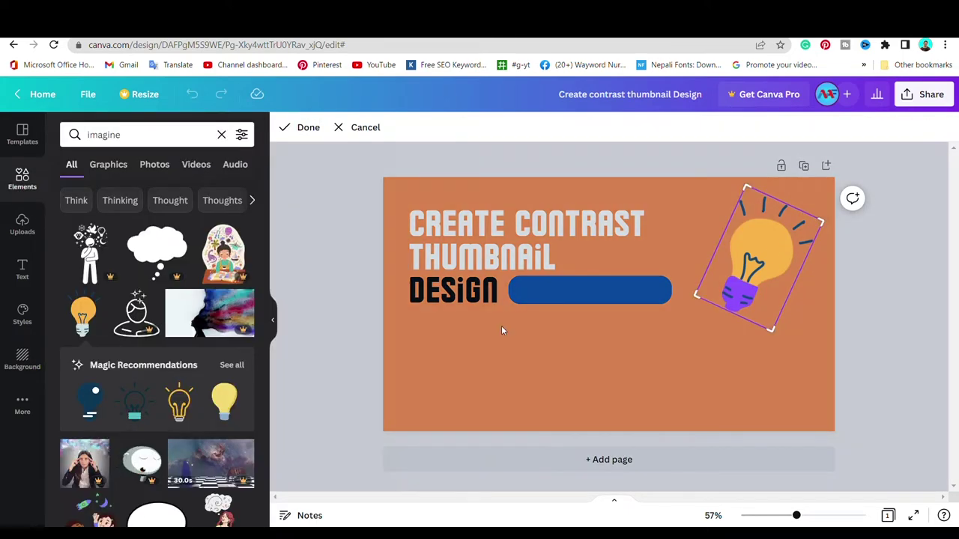
pyautogui.scroll(-4, 165, 415)
pyautogui.scroll(1, 164, 415)
pyautogui.scroll(1, 209, 367)
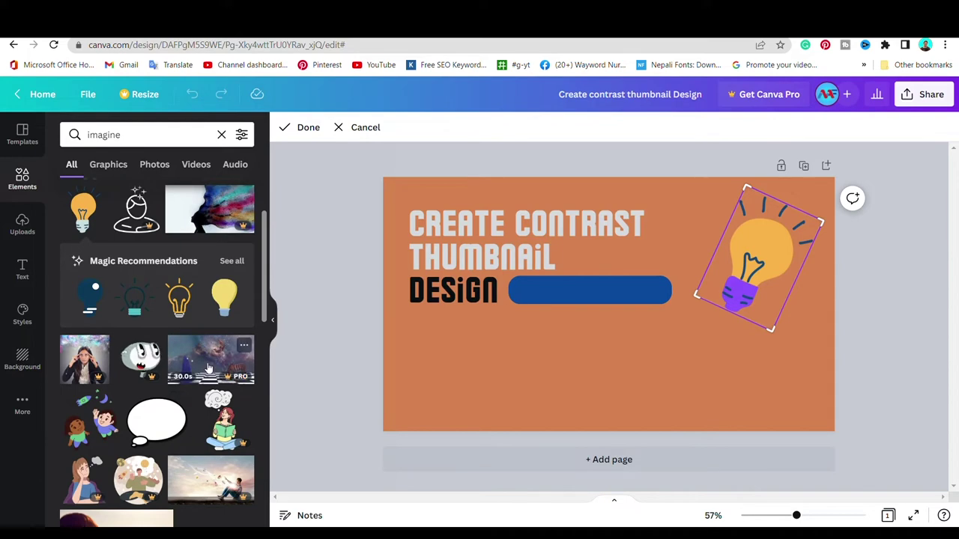
# Add the yellow lightbulb from Magic Recommendations, undoing an accidental title move
pyautogui.click(224, 296)
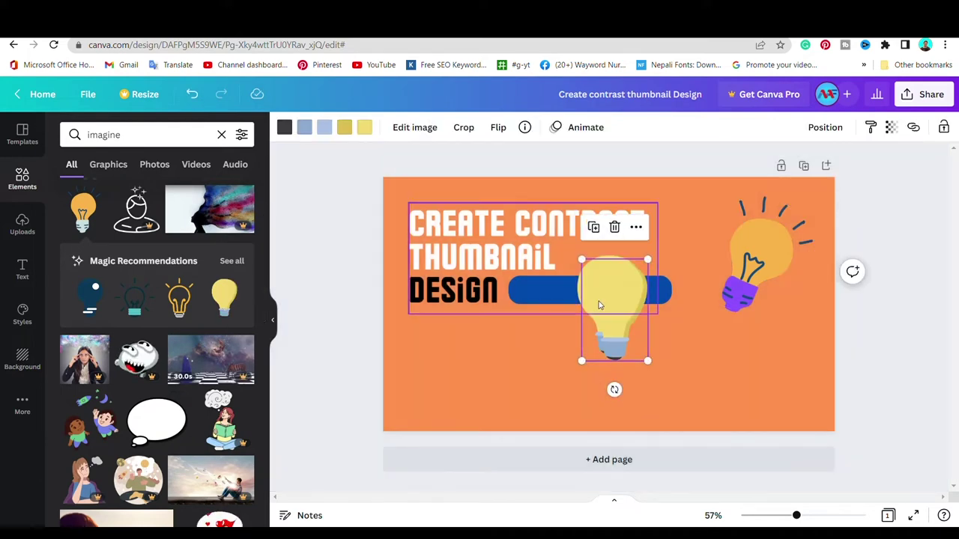
pyautogui.moveTo(534, 313); pyautogui.dragTo(628, 318)
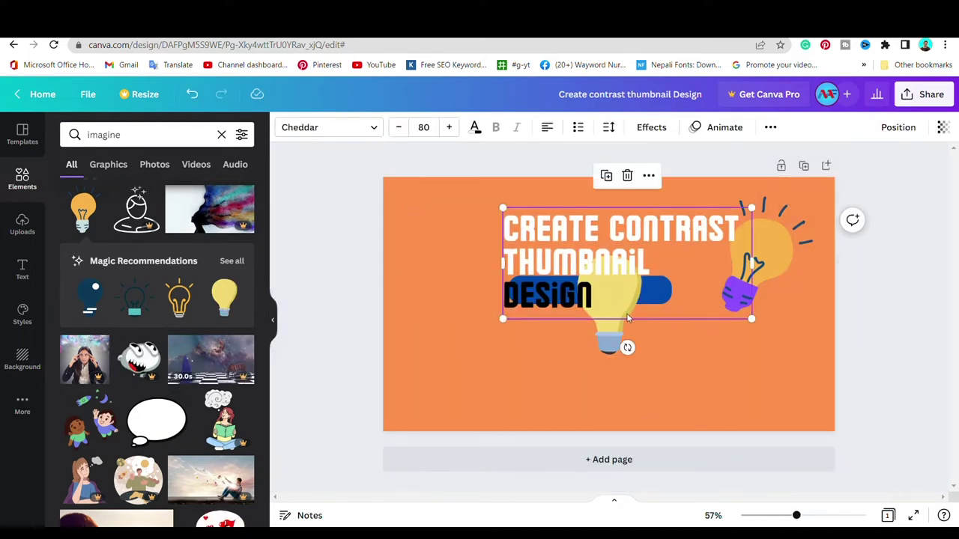
pyautogui.hotkey('ctrl', 'z')
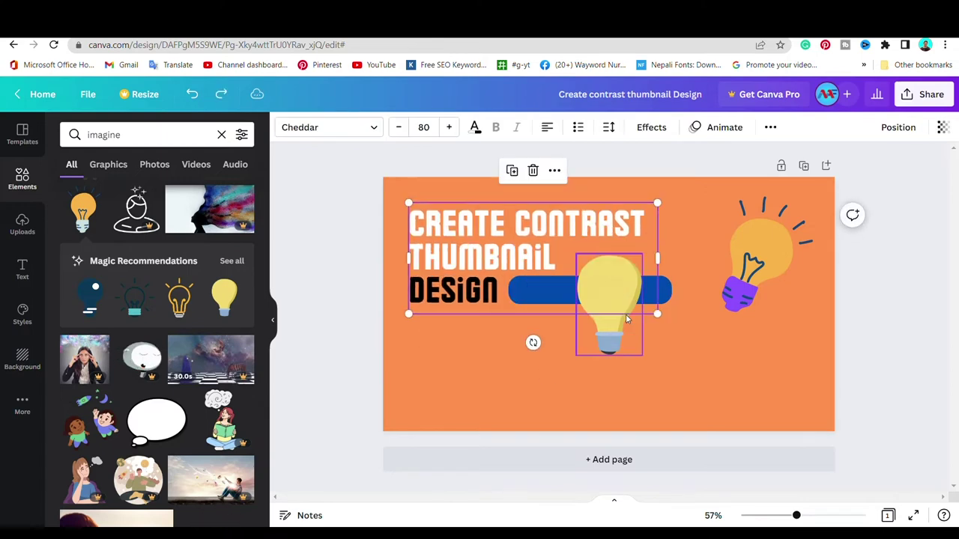
pyautogui.click(551, 172)
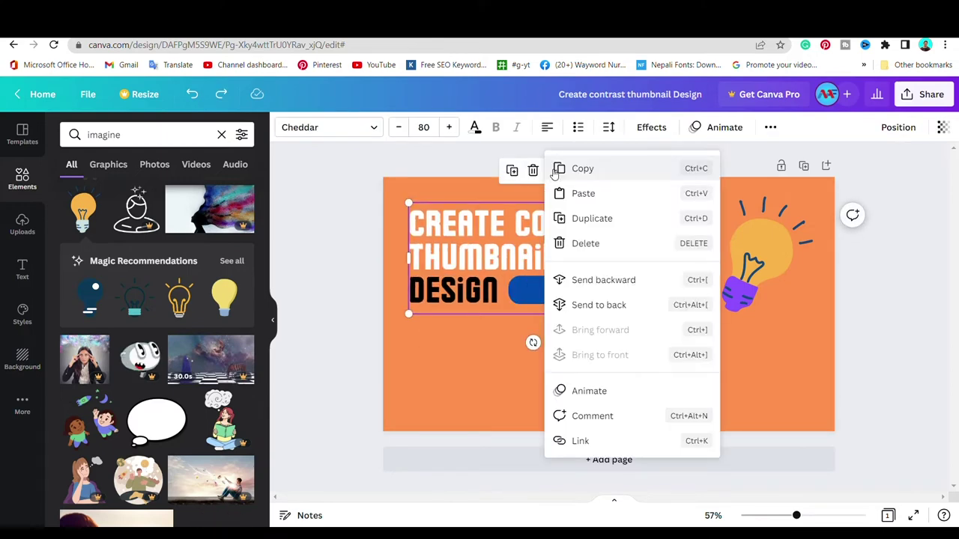
pyautogui.click(622, 169)
pyautogui.click(360, 193)
pyautogui.click(552, 224)
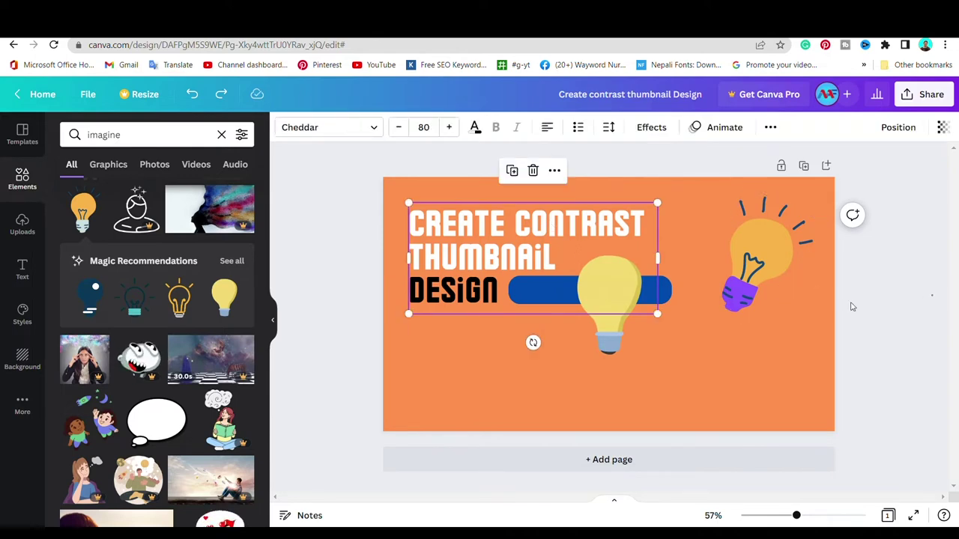
# Shrink and rotate the yellow bulb, tucking it into the big bulb's glow
pyautogui.click(607, 346)
pyautogui.moveTo(607, 346)
pyautogui.mouseDown()
pyautogui.moveTo(763, 345)
pyautogui.moveTo(784, 293)
pyautogui.mouseUp()
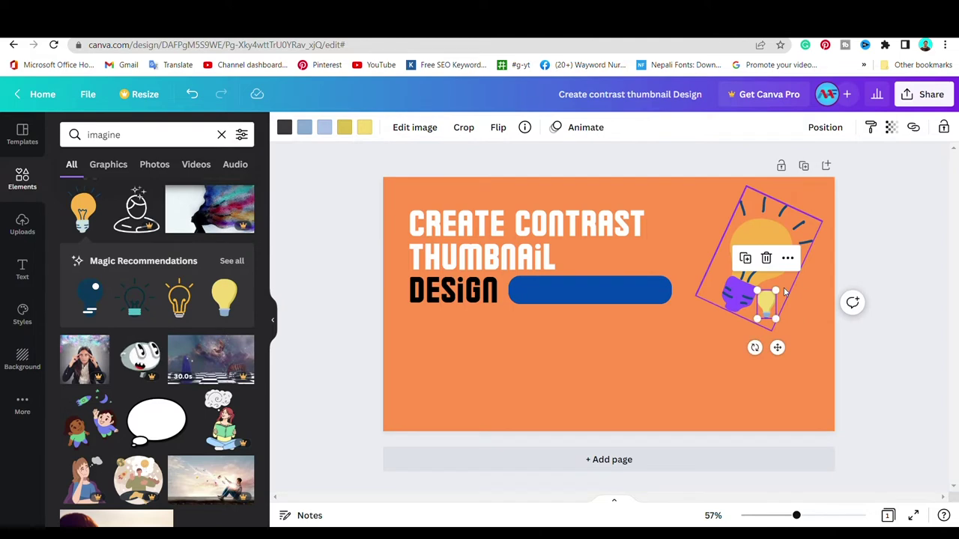
pyautogui.moveTo(754, 346); pyautogui.dragTo(720, 328)
pyautogui.moveTo(764, 304)
pyautogui.mouseDown()
pyautogui.moveTo(755, 258)
pyautogui.moveTo(756, 311)
pyautogui.mouseUp()
pyautogui.click(734, 333)
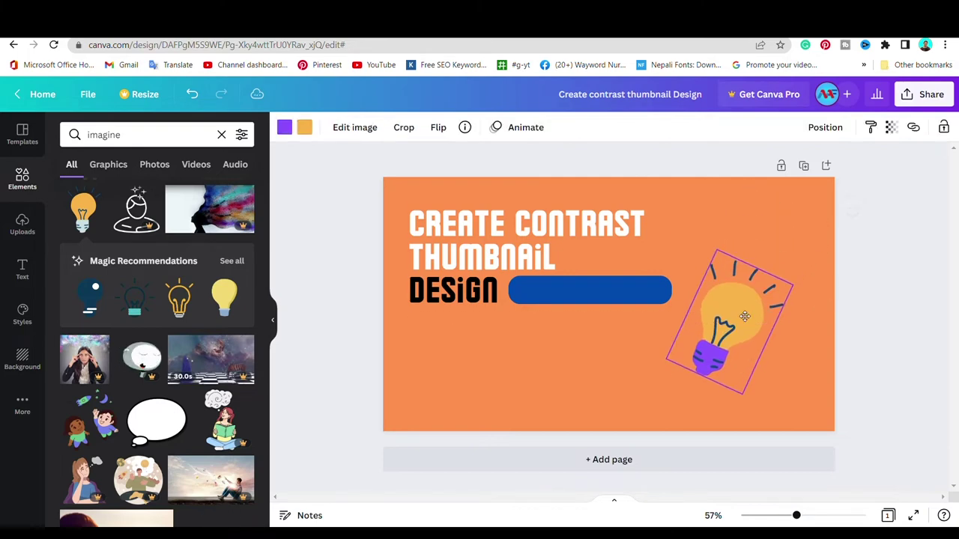
# Move the lightbulb to the lower left below DESIGN and shrink it to about 156 × 224
pyautogui.moveTo(756, 311); pyautogui.dragTo(481, 375)
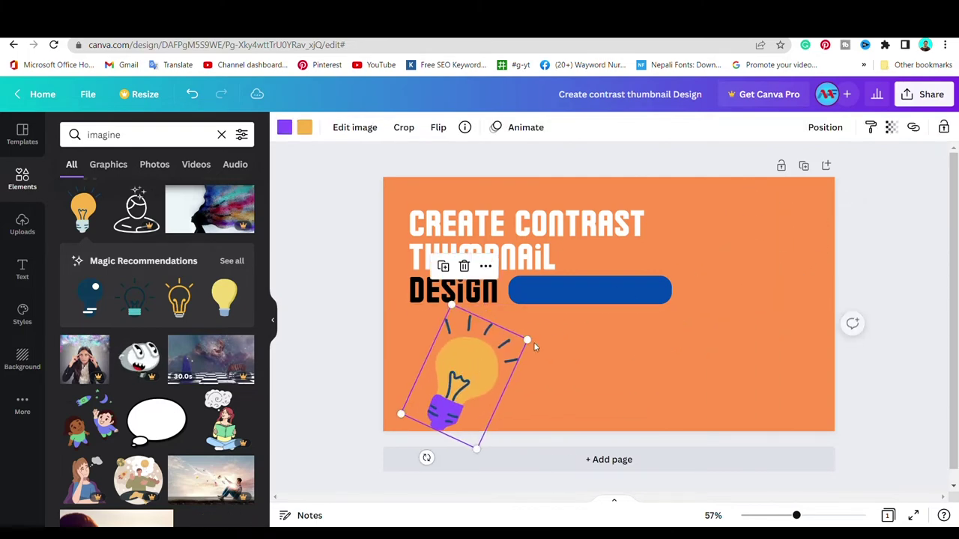
pyautogui.moveTo(533, 349); pyautogui.dragTo(493, 350)
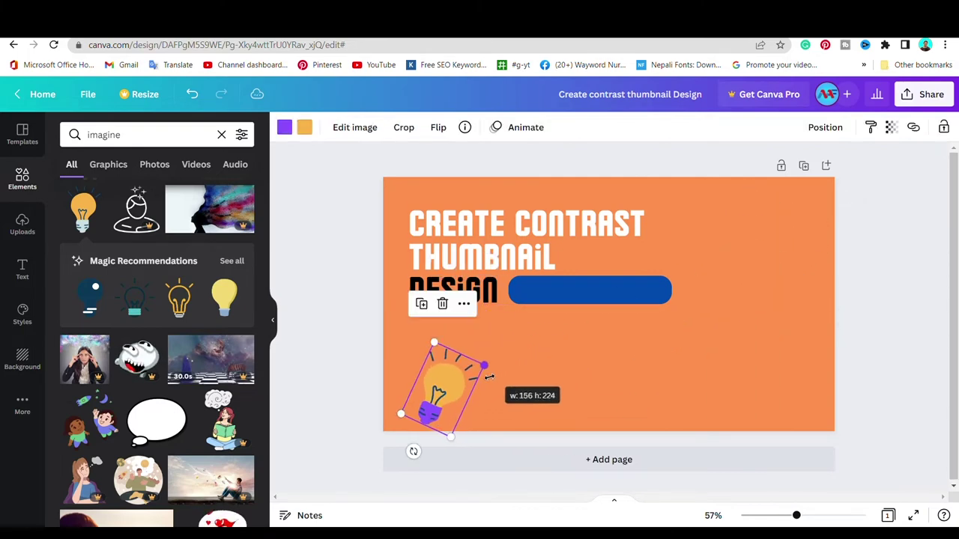
pyautogui.click(579, 362)
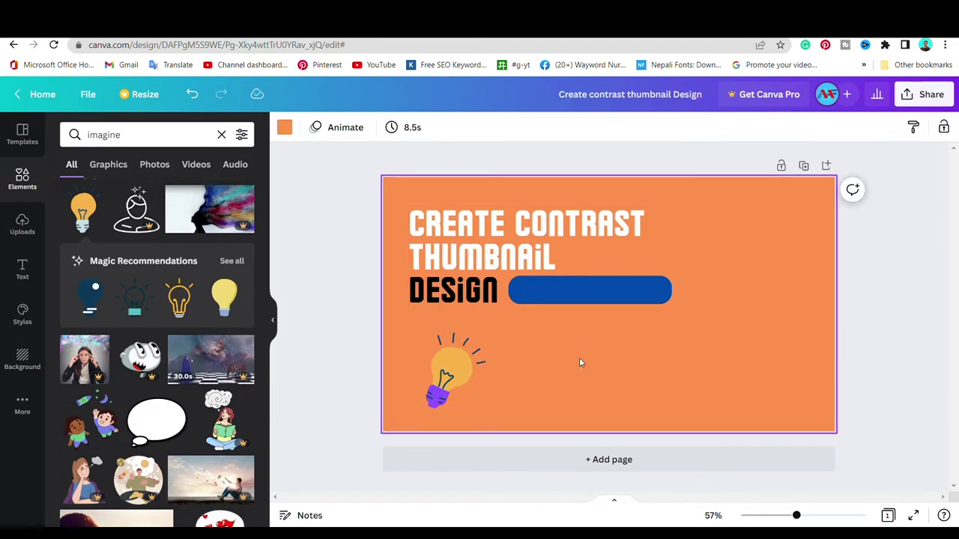
# Add a text box reading CANVA and colour it dark blue
pyautogui.press('t')
pyautogui.press('BackSpace')
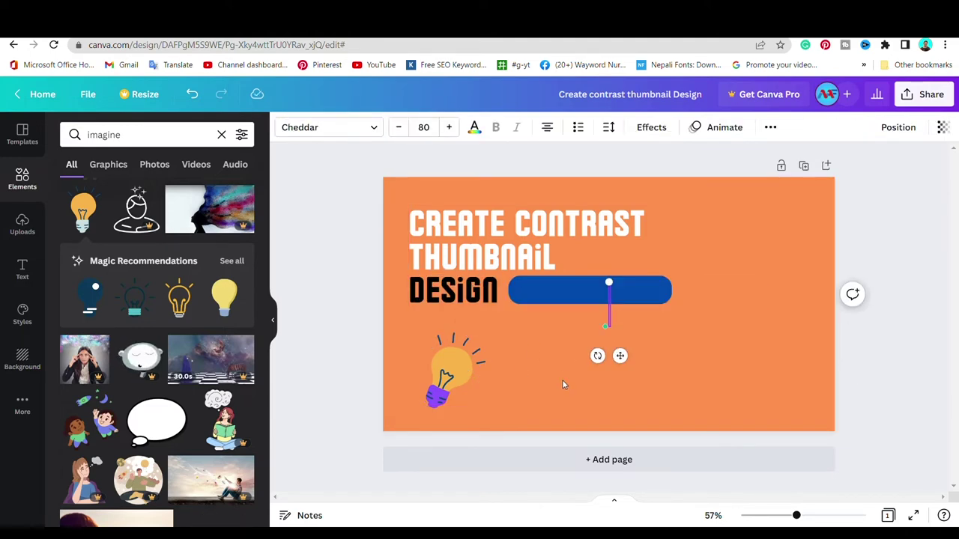
pyautogui.write('C')
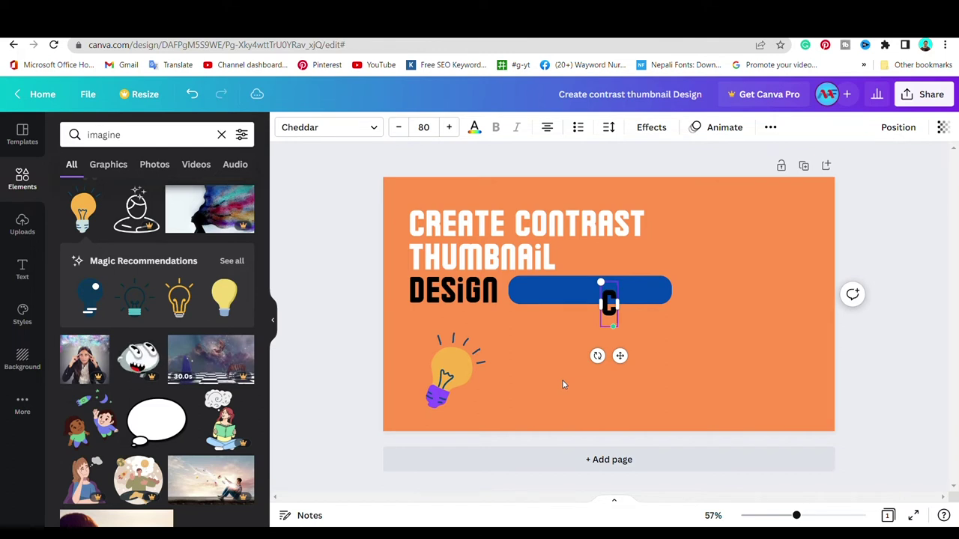
pyautogui.write('AN')
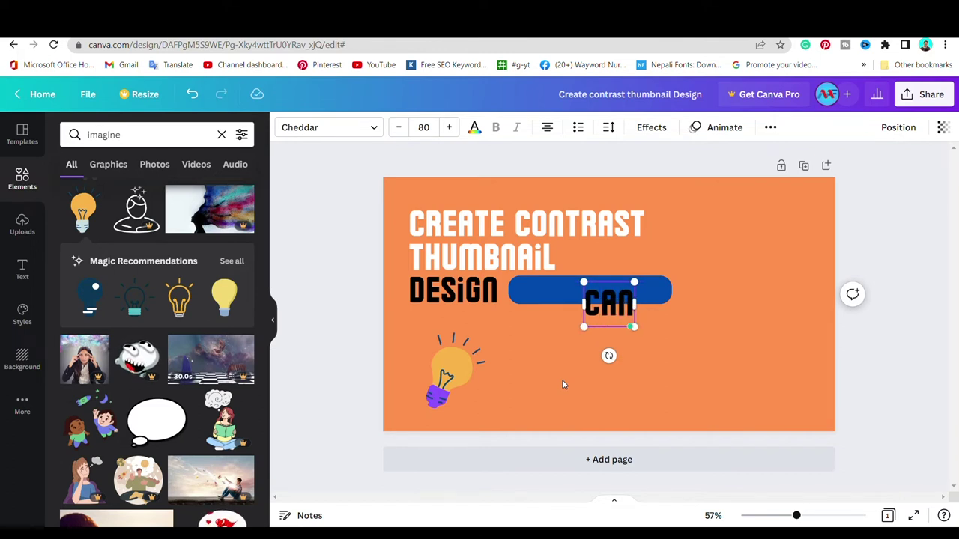
pyautogui.write('VA')
pyautogui.doubleClick(605, 323)
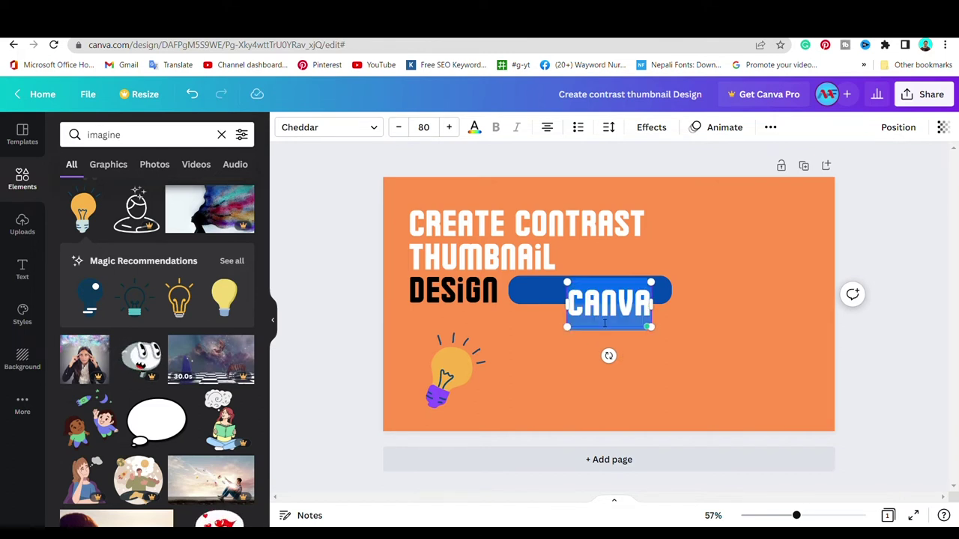
pyautogui.click(474, 128)
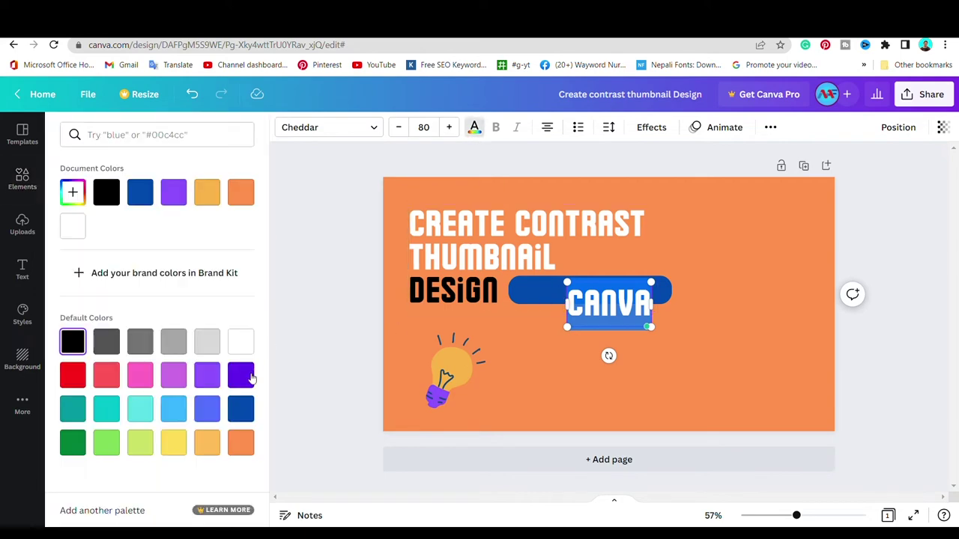
pyautogui.click(242, 409)
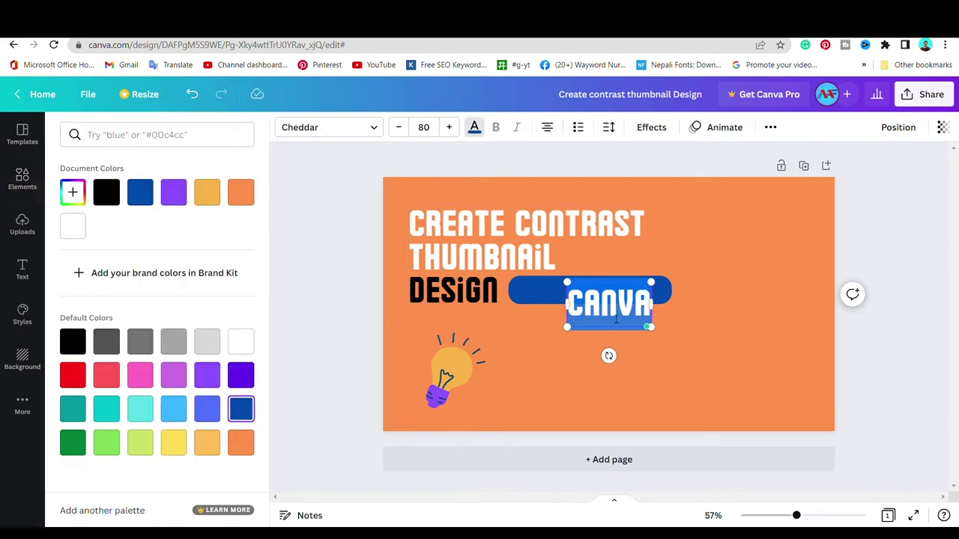
pyautogui.press('Escape')
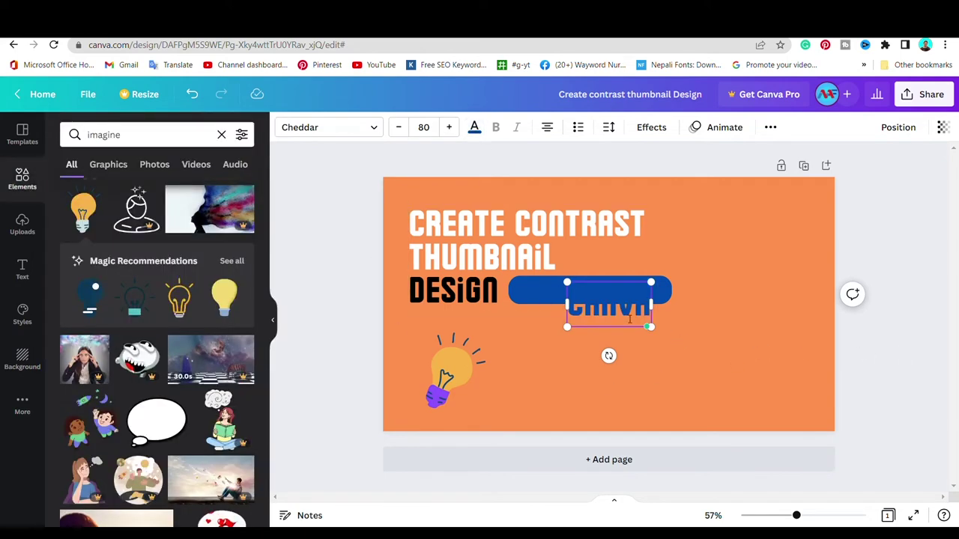
pyautogui.moveTo(586, 321); pyautogui.dragTo(565, 361)
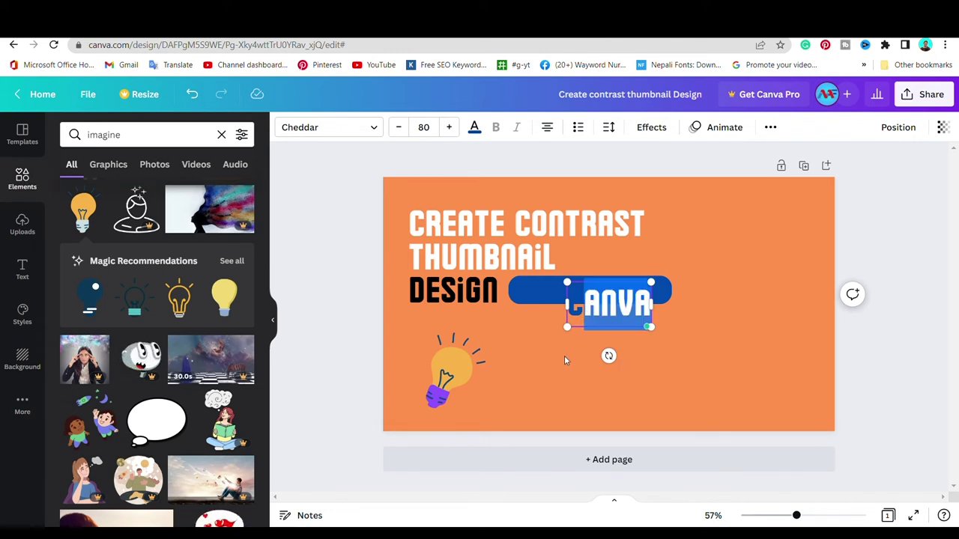
# Resize the CANVA text to about size 162 on one line, placed beside the lightbulb
pyautogui.press('Escape')
pyautogui.moveTo(577, 312)
pyautogui.mouseDown()
pyautogui.moveTo(547, 372)
pyautogui.moveTo(526, 373)
pyautogui.mouseUp()
pyautogui.moveTo(602, 342); pyautogui.dragTo(805, 235)
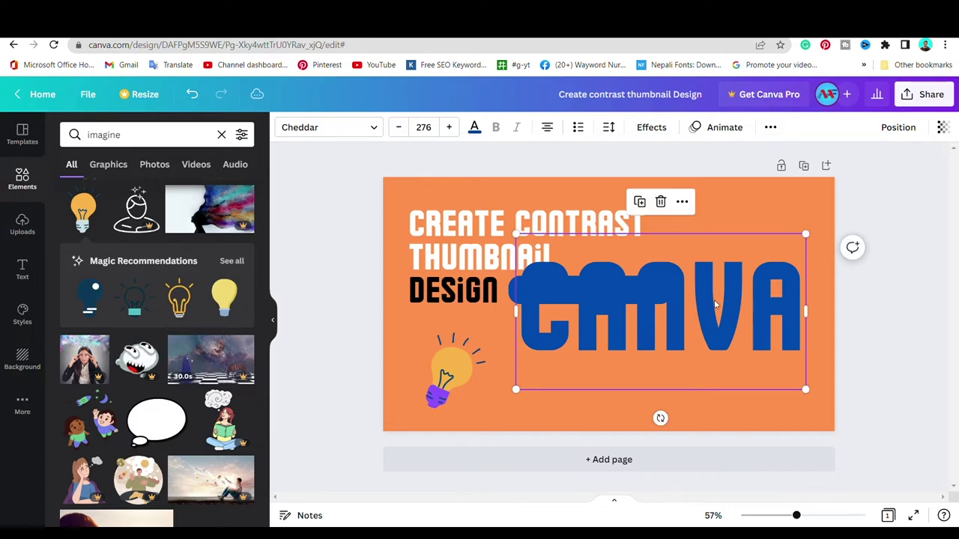
pyautogui.moveTo(663, 260); pyautogui.dragTo(625, 316)
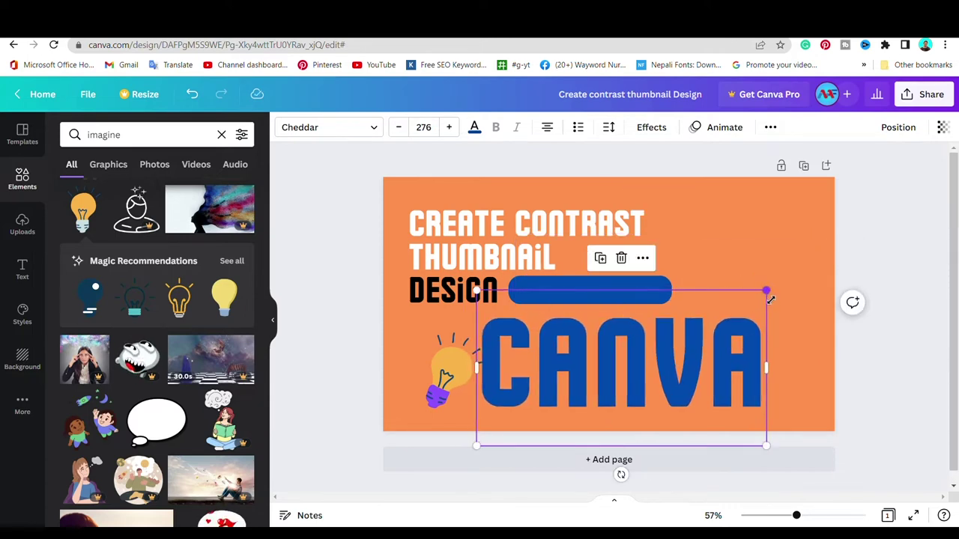
pyautogui.moveTo(770, 300); pyautogui.dragTo(667, 342)
pyautogui.moveTo(653, 396); pyautogui.dragTo(654, 374)
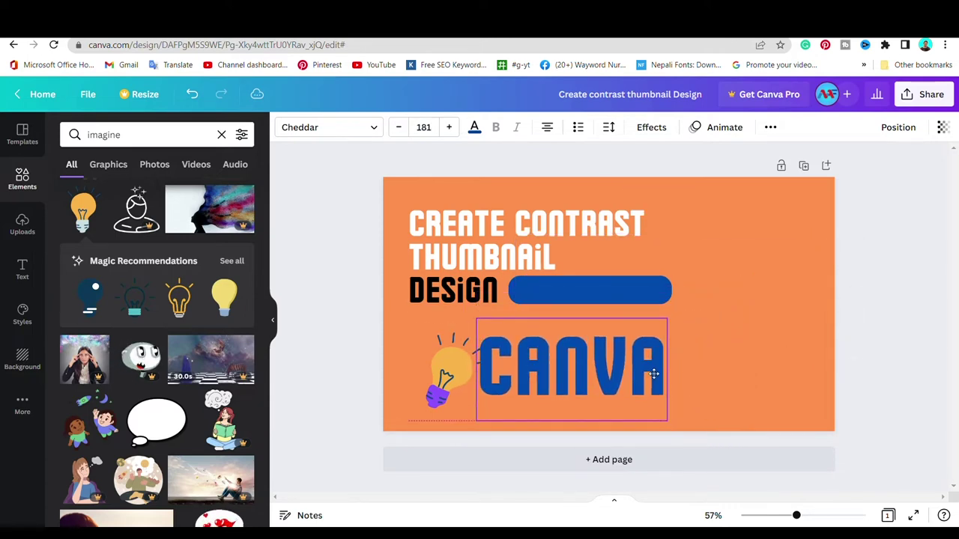
pyautogui.moveTo(477, 371)
pyautogui.mouseDown()
pyautogui.moveTo(490, 381)
pyautogui.moveTo(450, 381)
pyautogui.mouseUp()
pyautogui.moveTo(453, 430); pyautogui.dragTo(476, 408)
pyautogui.moveTo(594, 358); pyautogui.dragTo(610, 356)
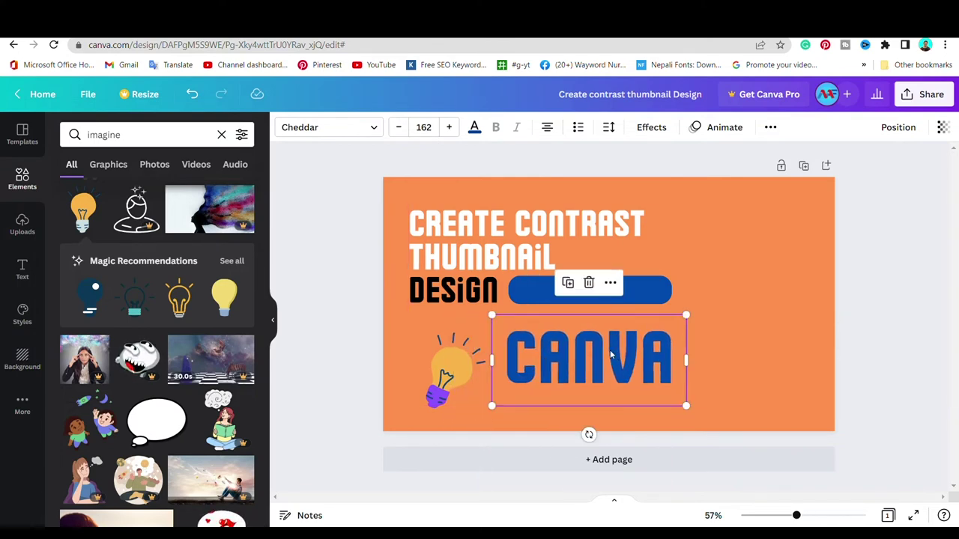
pyautogui.click(674, 416)
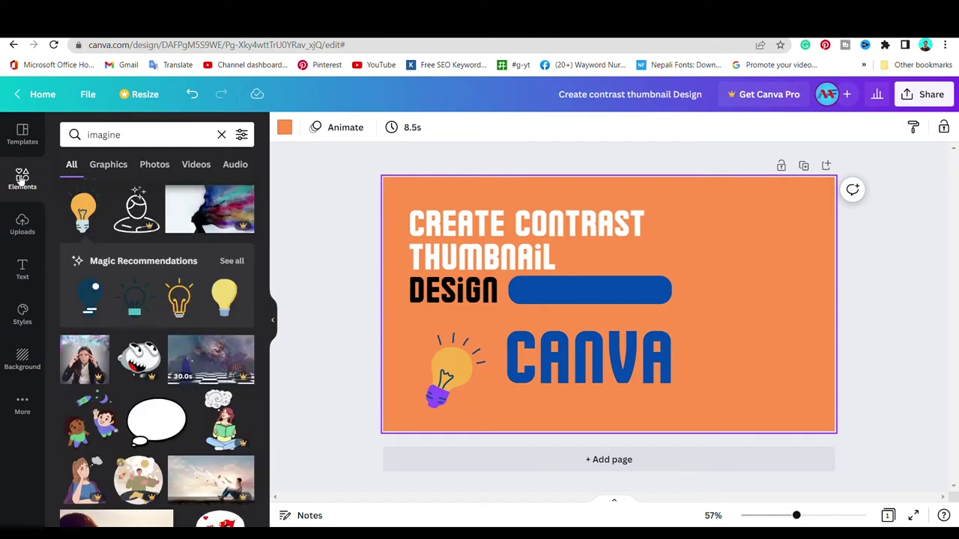
pyautogui.click(22, 134)
# Search 'freepik' in a new Chrome tab and open the Freepik site
pyautogui.scroll(-10, 168, 324)
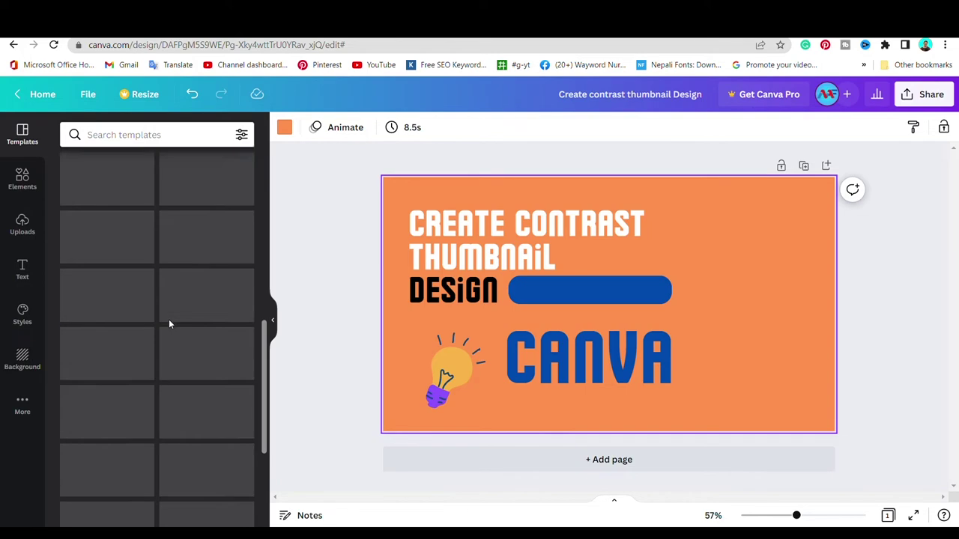
pyautogui.hotkey('ctrl', 't')
pyautogui.write('fr')
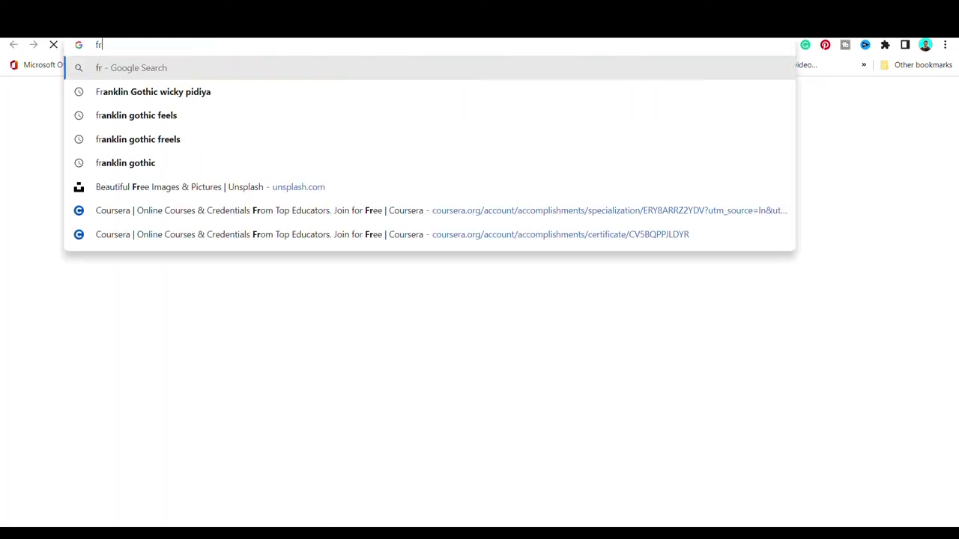
pyautogui.write('eepik')
pyautogui.press('Return')
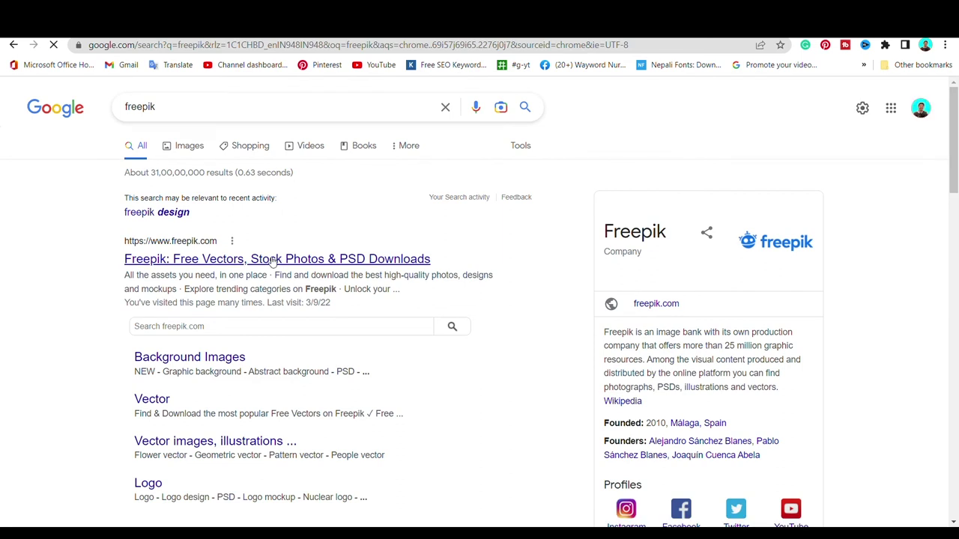
pyautogui.click(272, 259)
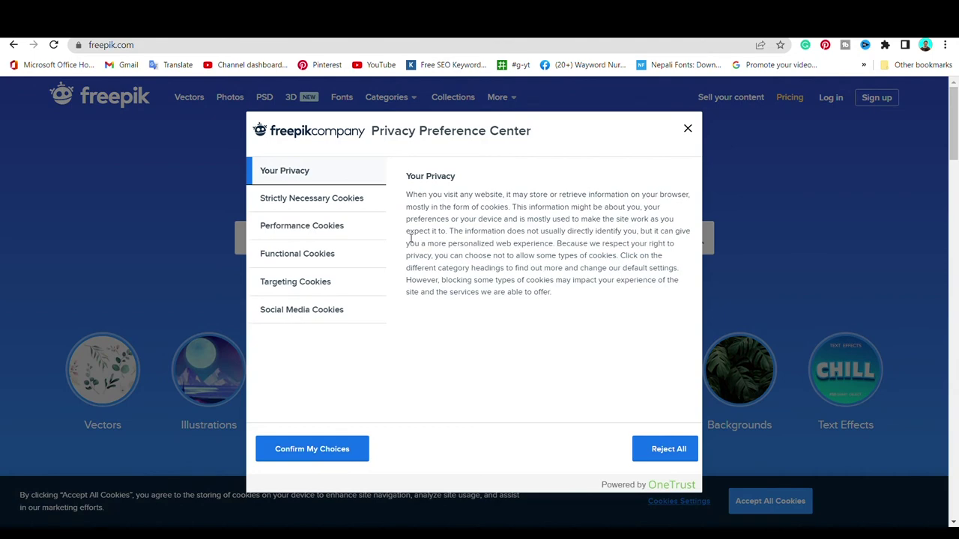
# Dismiss the privacy dialog and search Freepik for 'face reaction' images
pyautogui.click(688, 131)
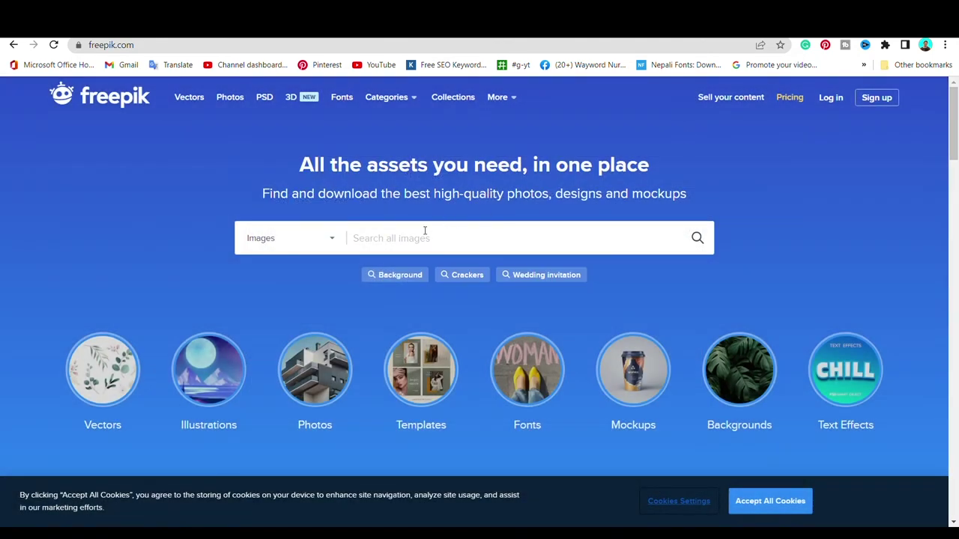
pyautogui.write('re')
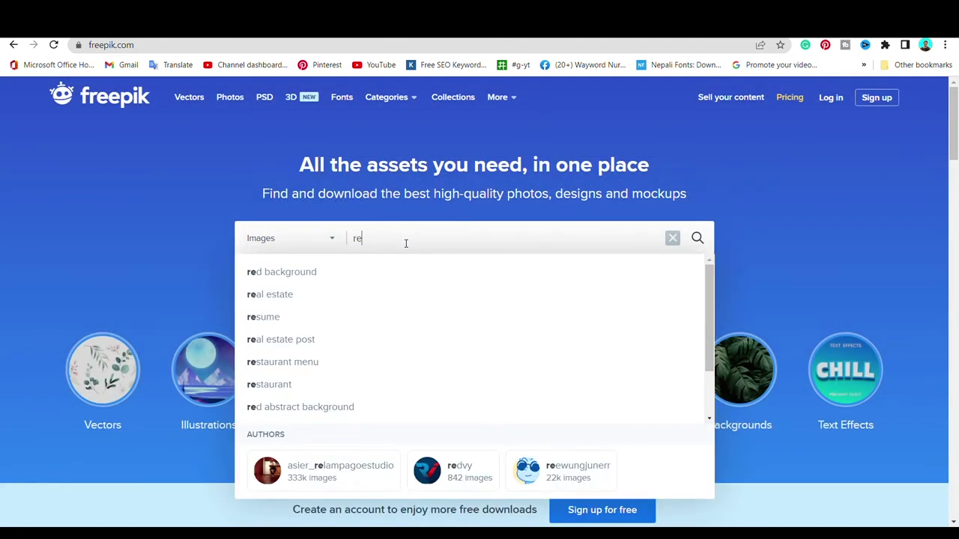
pyautogui.write('face reaction')
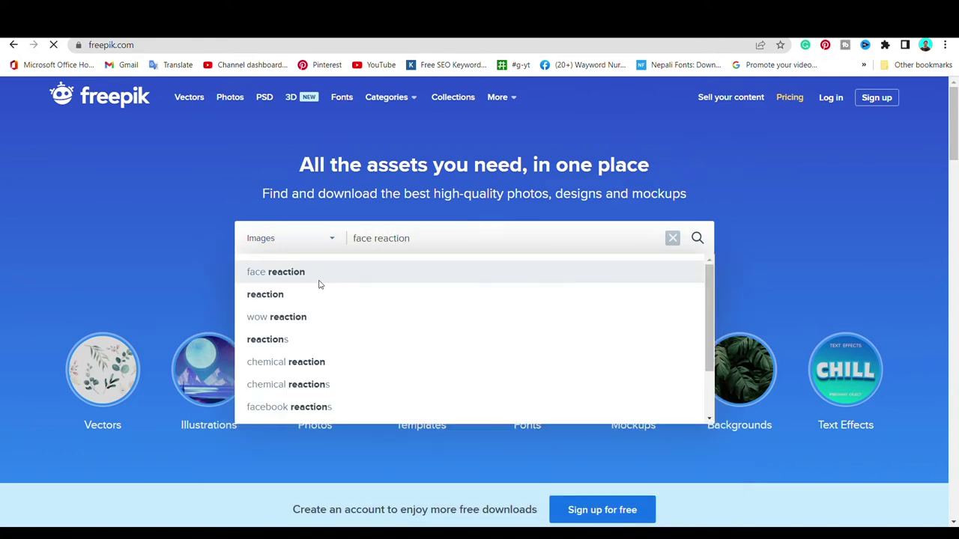
pyautogui.click(318, 281)
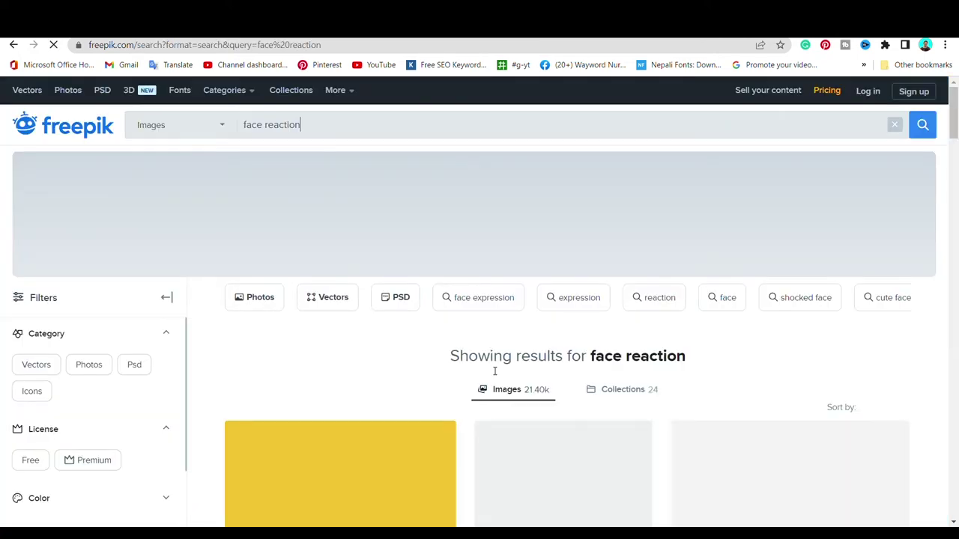
pyautogui.scroll(-1, 494, 371)
pyautogui.scroll(-1, 495, 371)
pyautogui.scroll(-3, 495, 371)
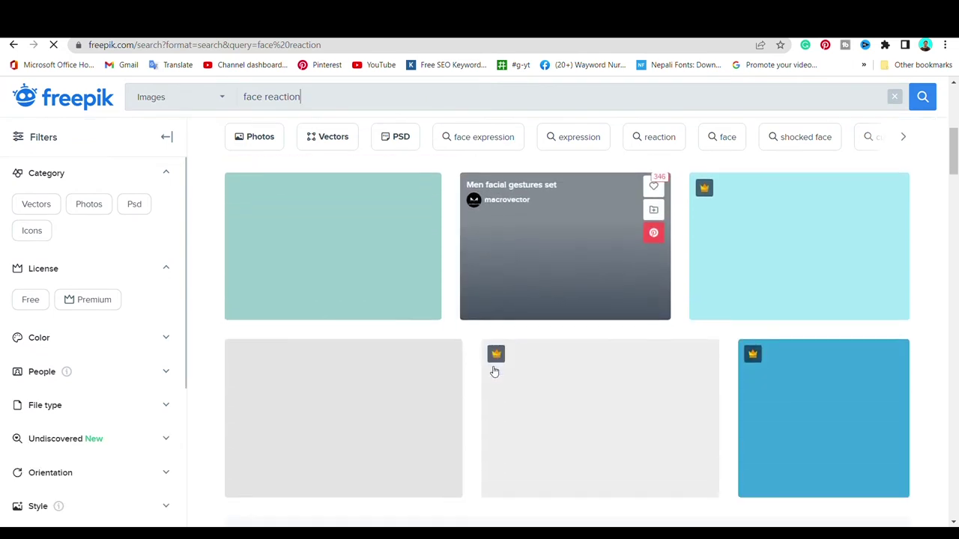
pyautogui.scroll(-1, 495, 371)
# Filter results to Free license and open the astonished man in a red bandana photo
pyautogui.click(32, 299)
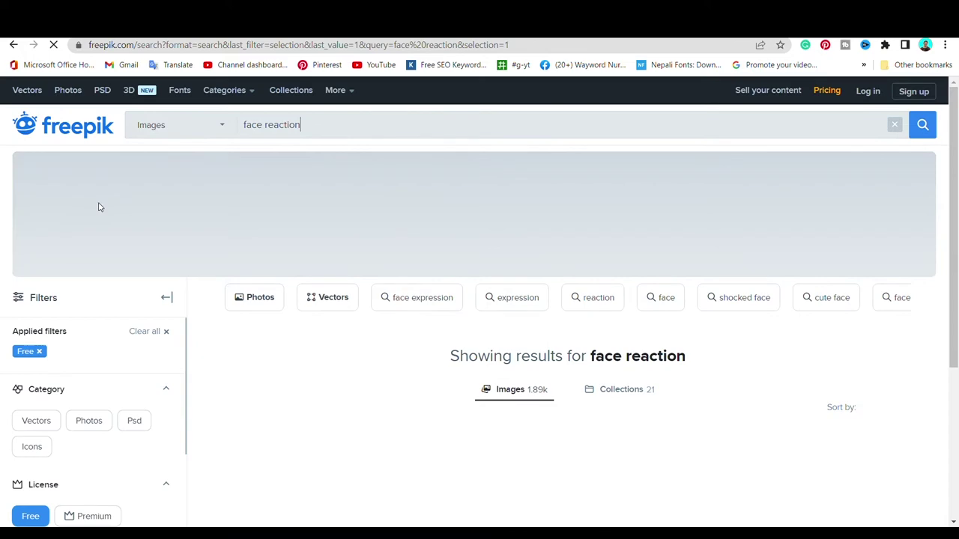
pyautogui.scroll(-3, 430, 394)
pyautogui.scroll(-1, 432, 395)
pyautogui.scroll(-2, 430, 395)
pyautogui.scroll(-2, 429, 394)
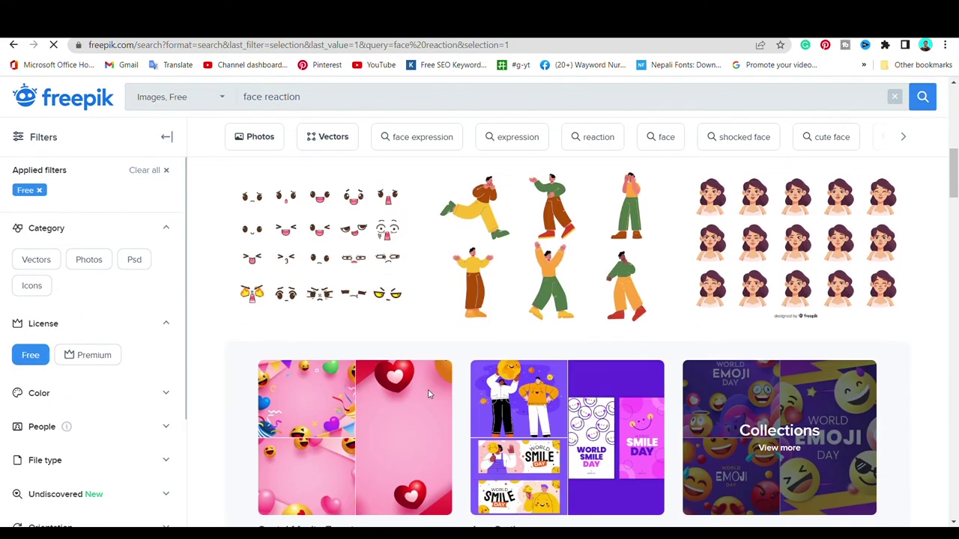
pyautogui.scroll(4, 427, 392)
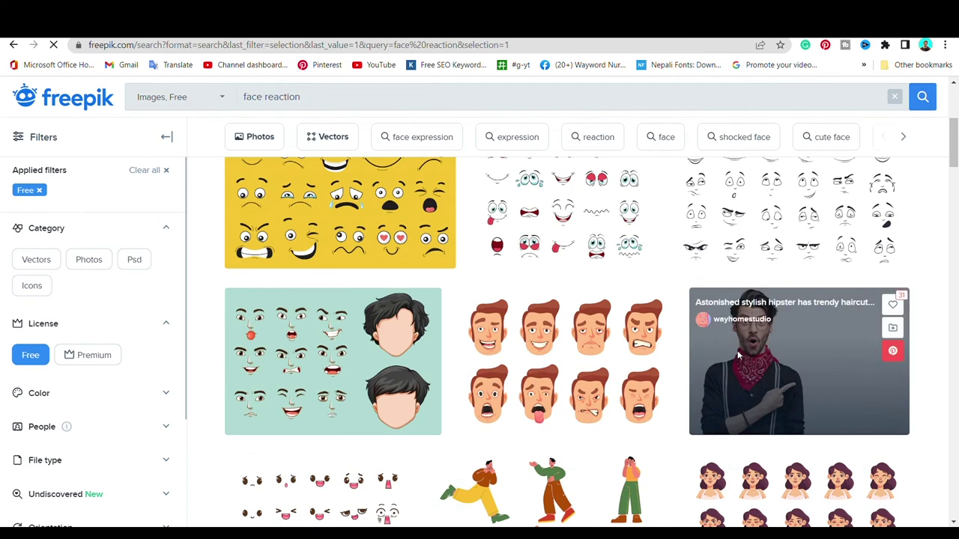
pyautogui.click(741, 383)
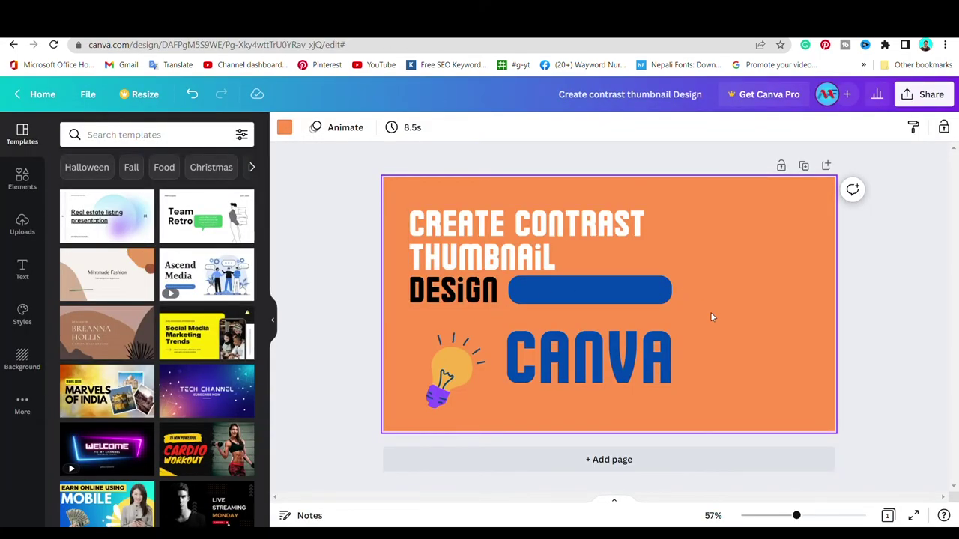
# Paste the surprised man photo into the design and move it right
pyautogui.hotkey('ctrl', 'v')
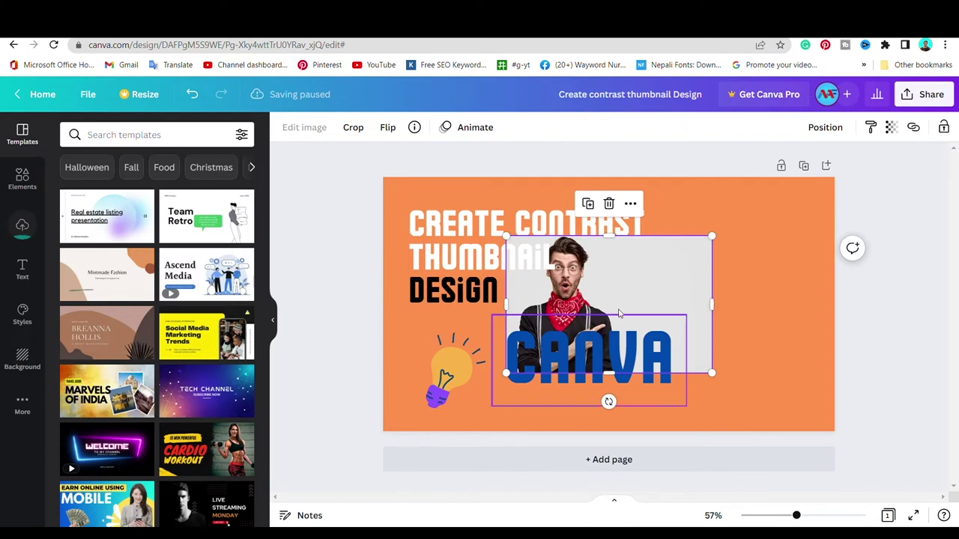
pyautogui.click(637, 221)
pyautogui.moveTo(694, 292); pyautogui.dragTo(785, 291)
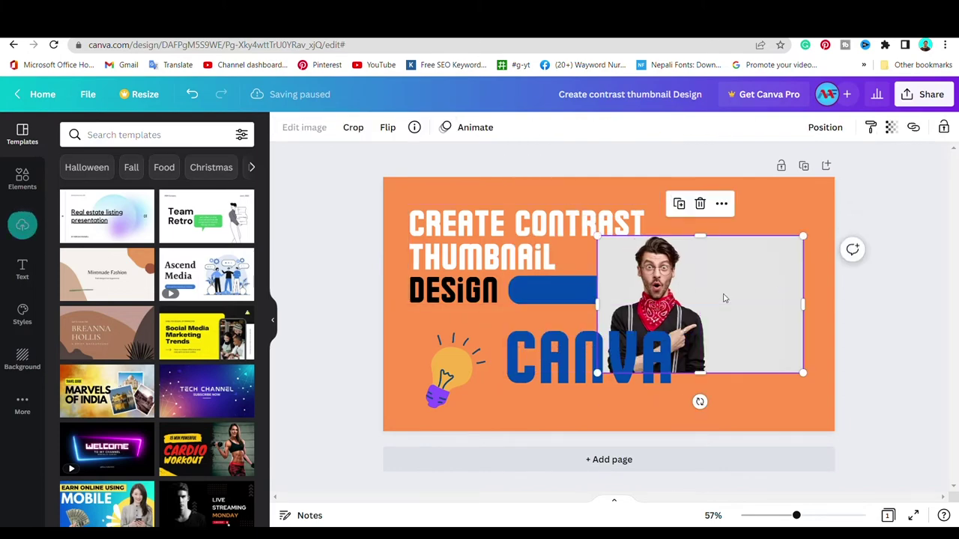
# Browse the Background panel and nudge the man photo slightly further right
pyautogui.click(241, 134)
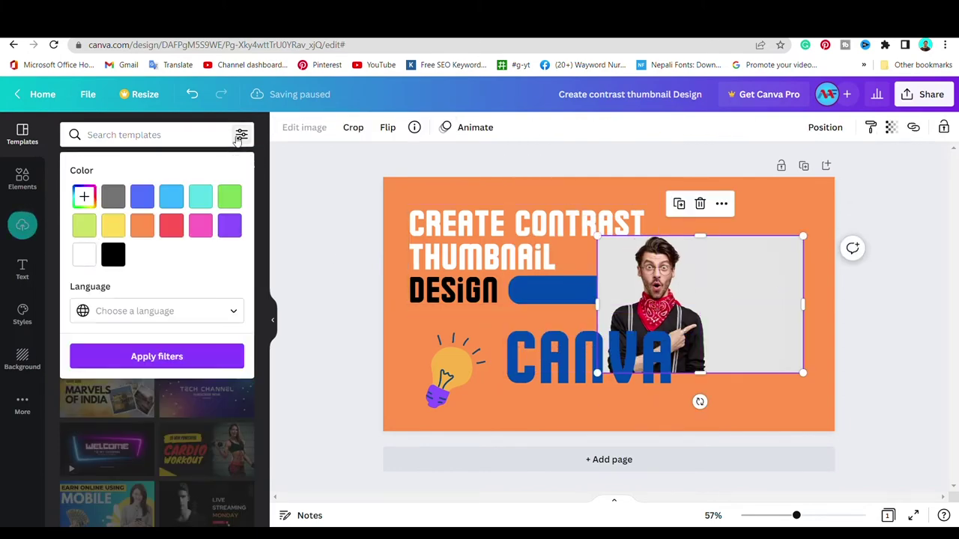
pyautogui.click(160, 137)
pyautogui.click(23, 405)
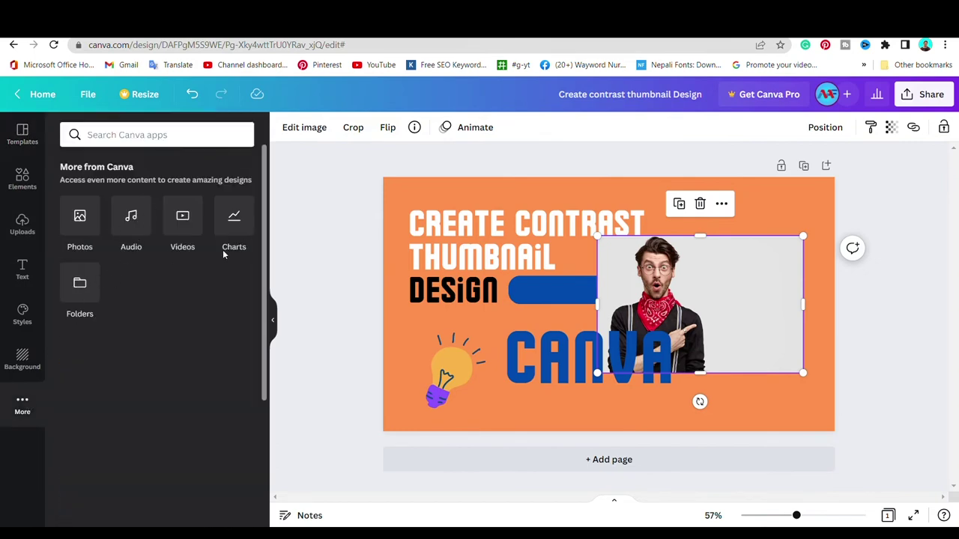
pyautogui.click(22, 359)
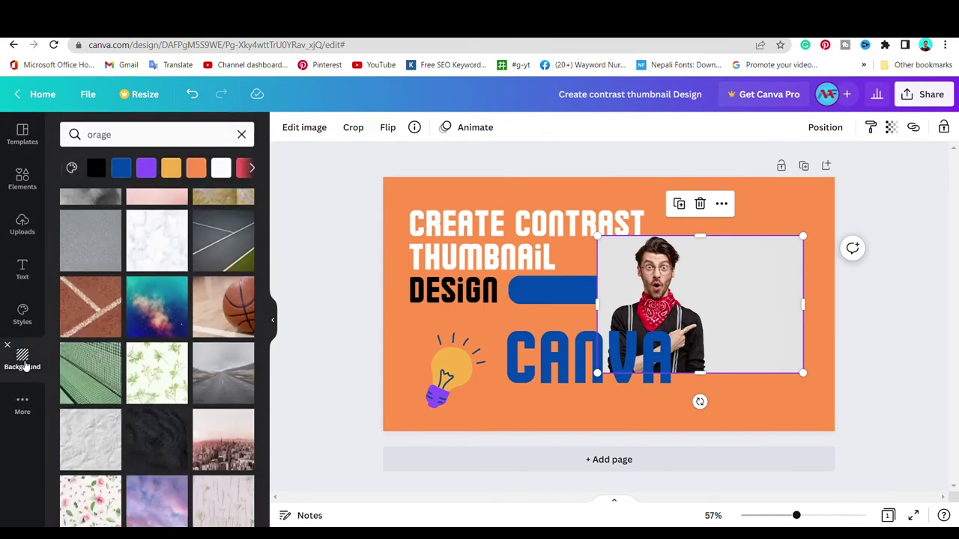
pyautogui.scroll(-10, 89, 300)
pyautogui.scroll(-10, 90, 263)
pyautogui.scroll(-5, 88, 194)
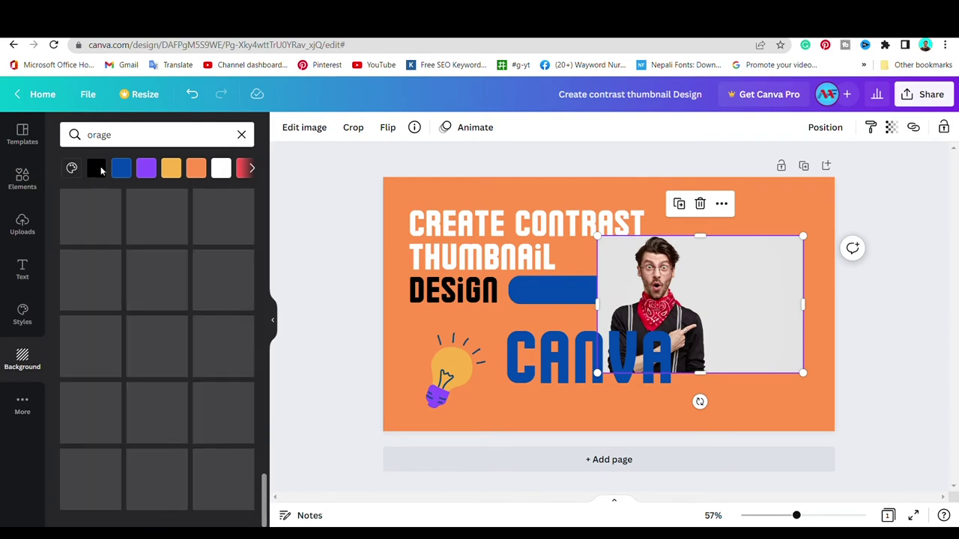
pyautogui.moveTo(763, 297); pyautogui.dragTo(776, 297)
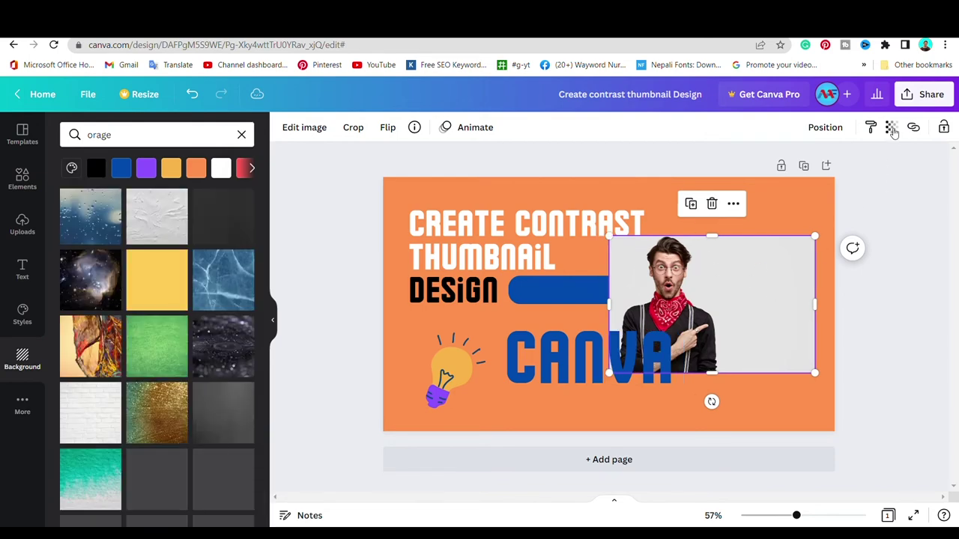
# Test the photo's transparency, keep full opacity, then shift it right and narrow it from its right edge
pyautogui.click(891, 128)
pyautogui.moveTo(885, 181)
pyautogui.mouseDown()
pyautogui.moveTo(788, 178)
pyautogui.moveTo(886, 179)
pyautogui.mouseUp()
pyautogui.click(735, 310)
pyautogui.moveTo(735, 310); pyautogui.dragTo(756, 306)
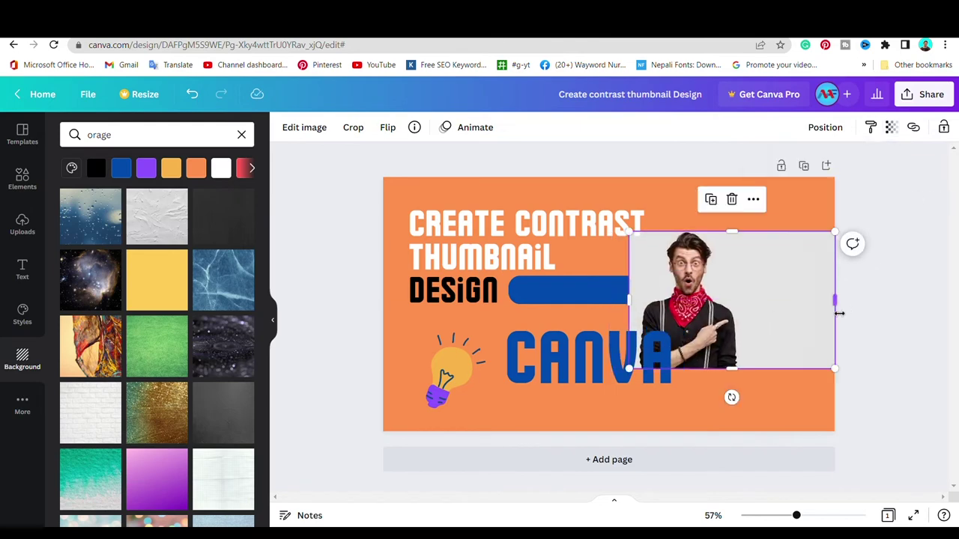
pyautogui.moveTo(834, 299)
pyautogui.mouseDown()
pyautogui.moveTo(753, 314)
pyautogui.moveTo(730, 285)
pyautogui.mouseUp()
# Try the man photo as the page background with a crop, then undo the replacement
pyautogui.rightClick(730, 285)
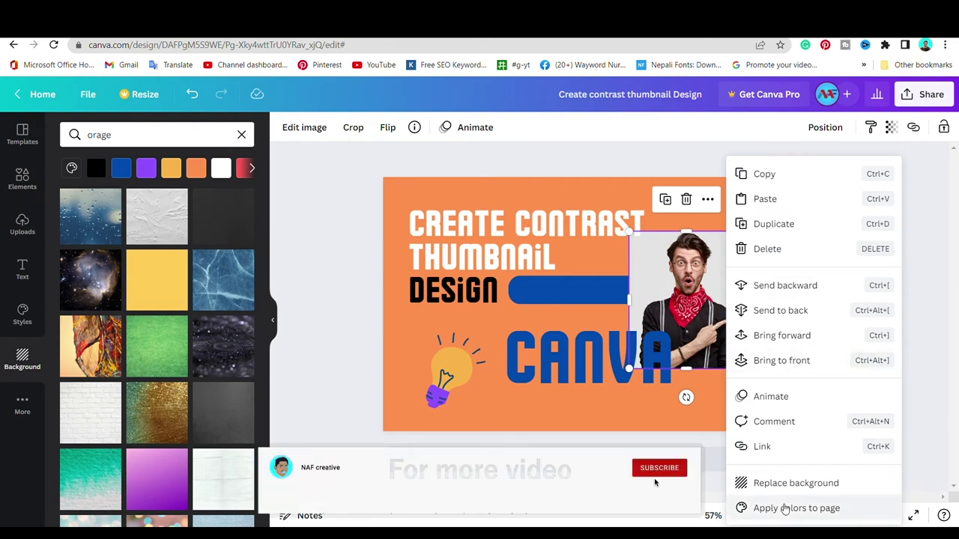
pyautogui.click(795, 488)
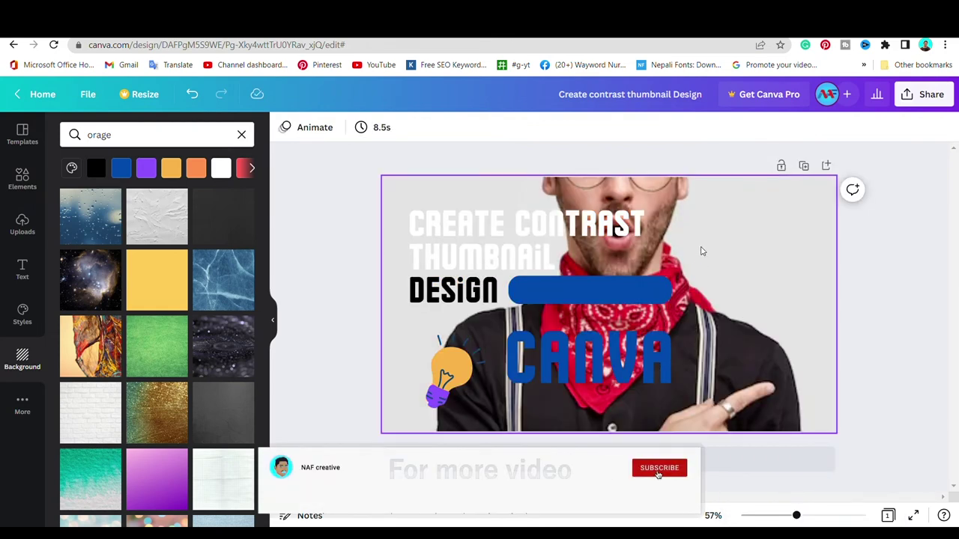
pyautogui.doubleClick(702, 256)
pyautogui.moveTo(687, 313)
pyautogui.mouseDown()
pyautogui.moveTo(698, 305)
pyautogui.moveTo(635, 315)
pyautogui.mouseUp()
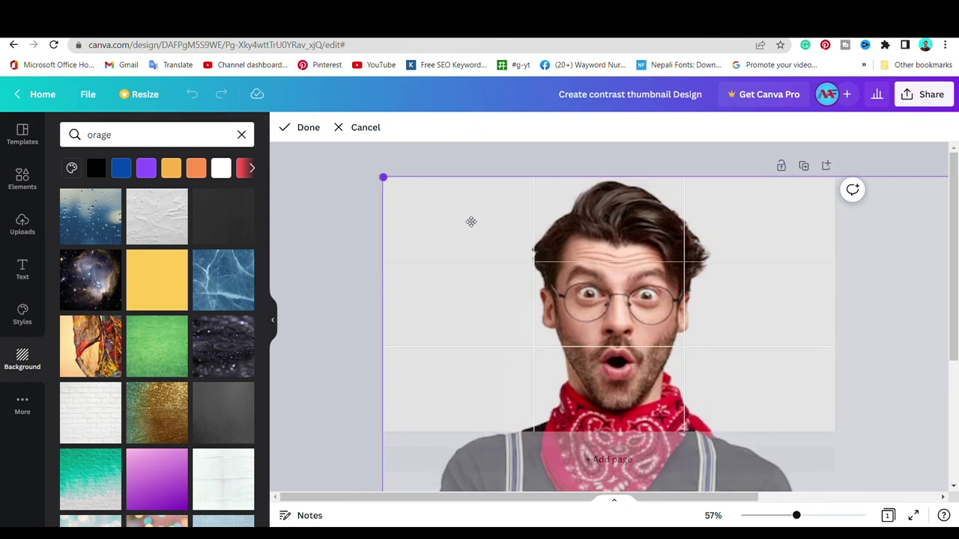
pyautogui.moveTo(704, 389); pyautogui.dragTo(707, 281)
pyautogui.press('Return')
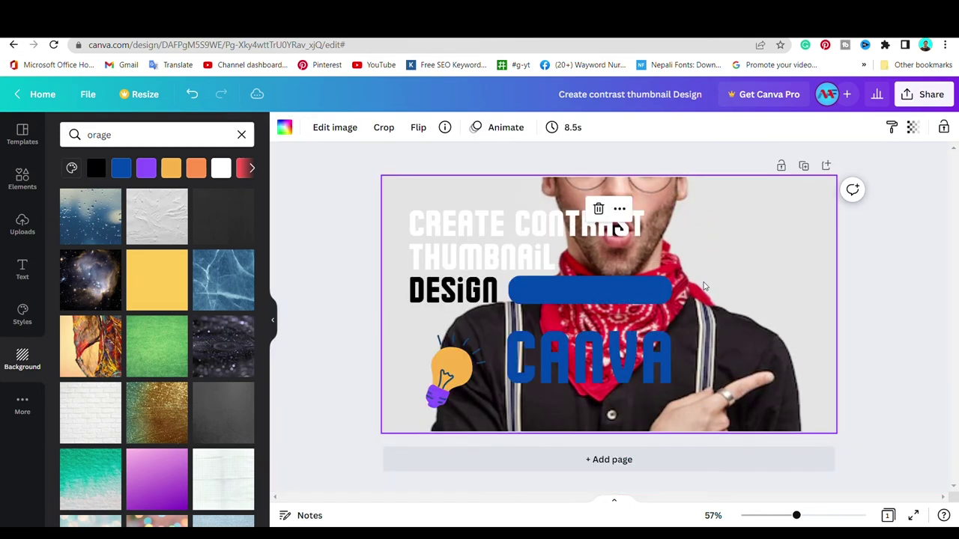
pyautogui.hotkey('ctrl', 'z')
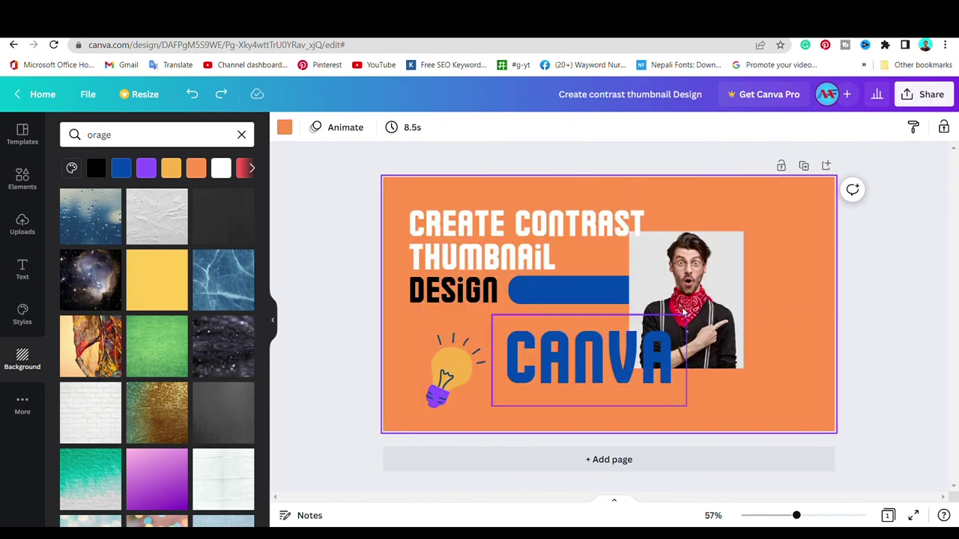
# Move the man photo up beside the blue bar and mirror it horizontally
pyautogui.click(706, 292)
pyautogui.moveTo(707, 292); pyautogui.dragTo(742, 277)
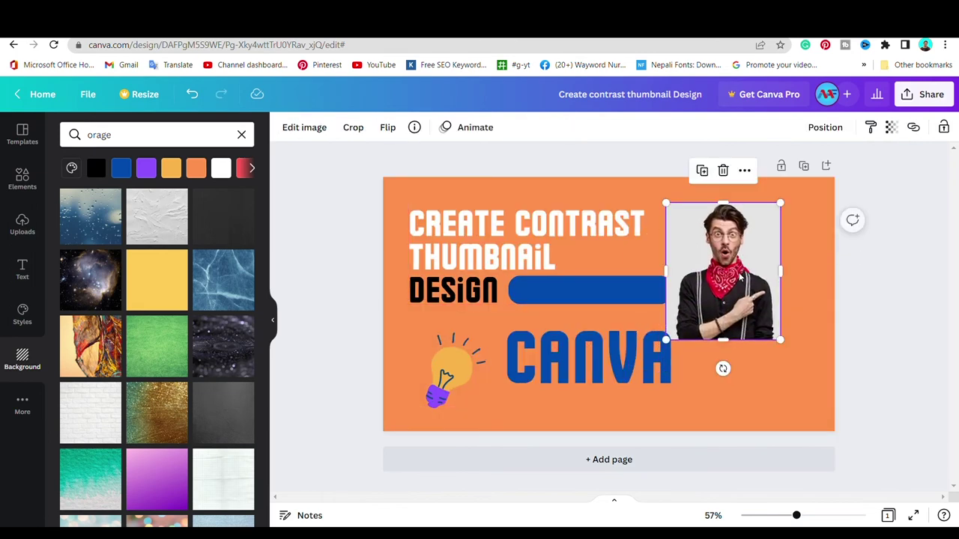
pyautogui.click(390, 130)
pyautogui.click(385, 158)
pyautogui.moveTo(745, 298); pyautogui.dragTo(758, 315)
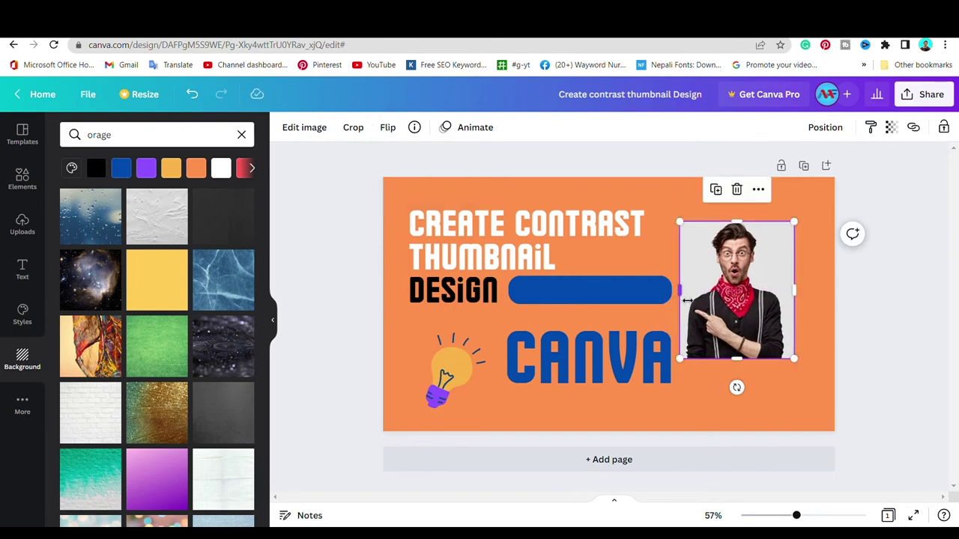
# Make the photo the page background, showing his full head, framed on the right side
pyautogui.rightClick(761, 315)
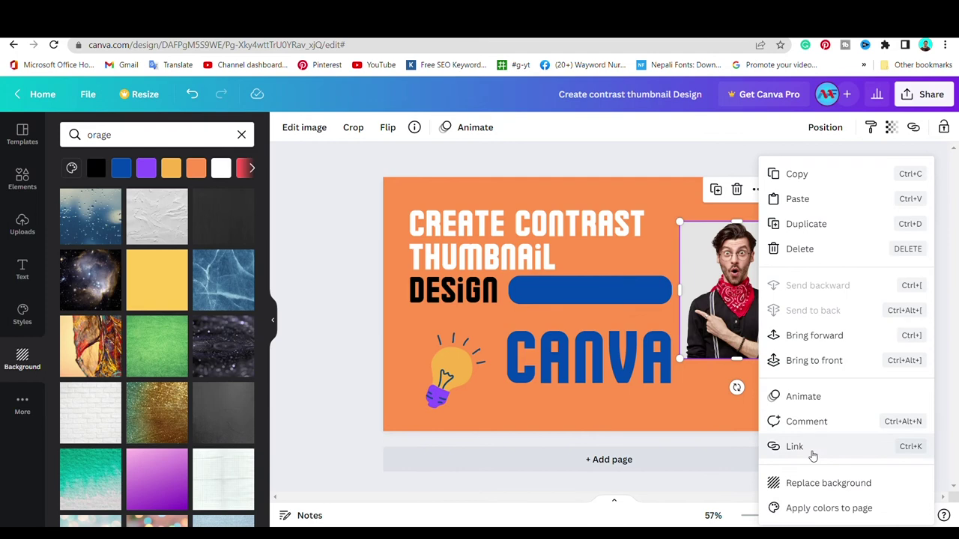
pyautogui.click(812, 482)
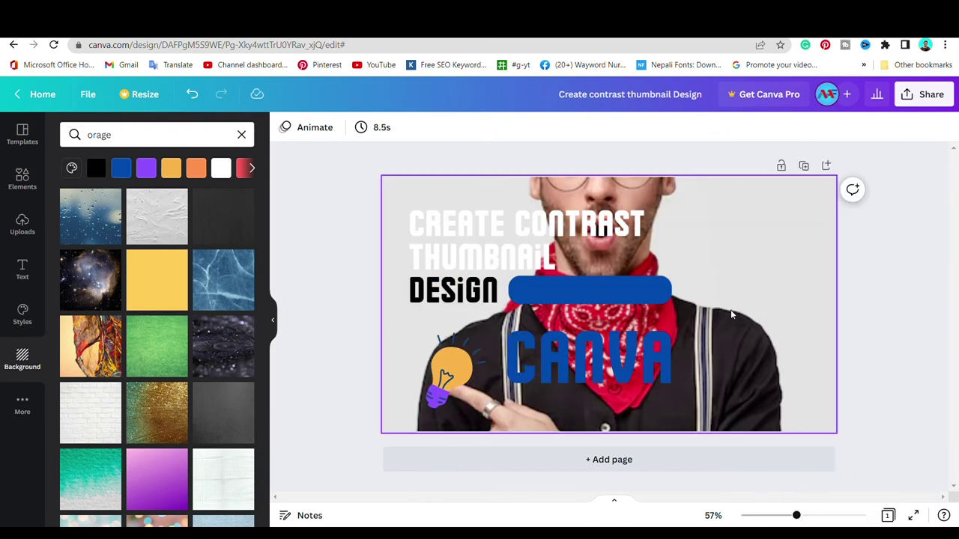
pyautogui.doubleClick(734, 313)
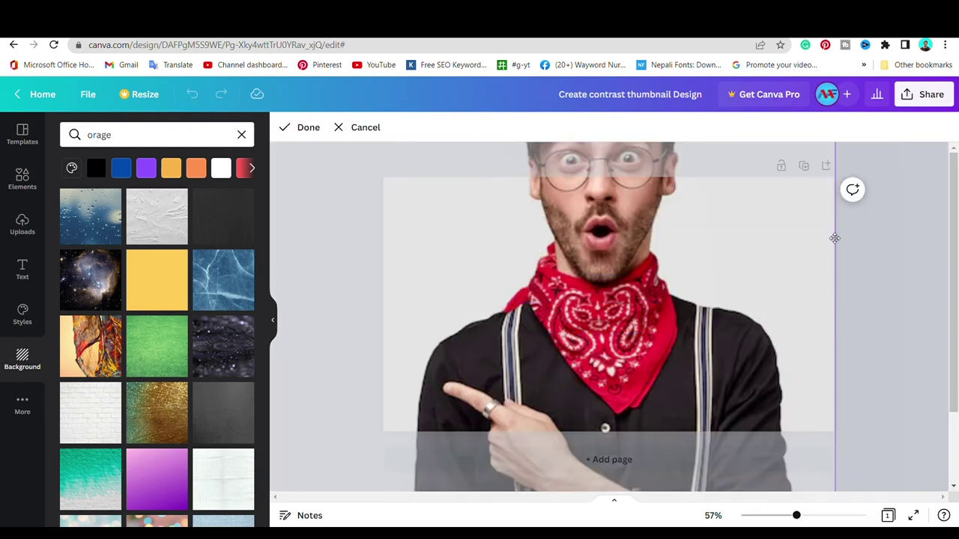
pyautogui.moveTo(835, 238); pyautogui.dragTo(730, 381)
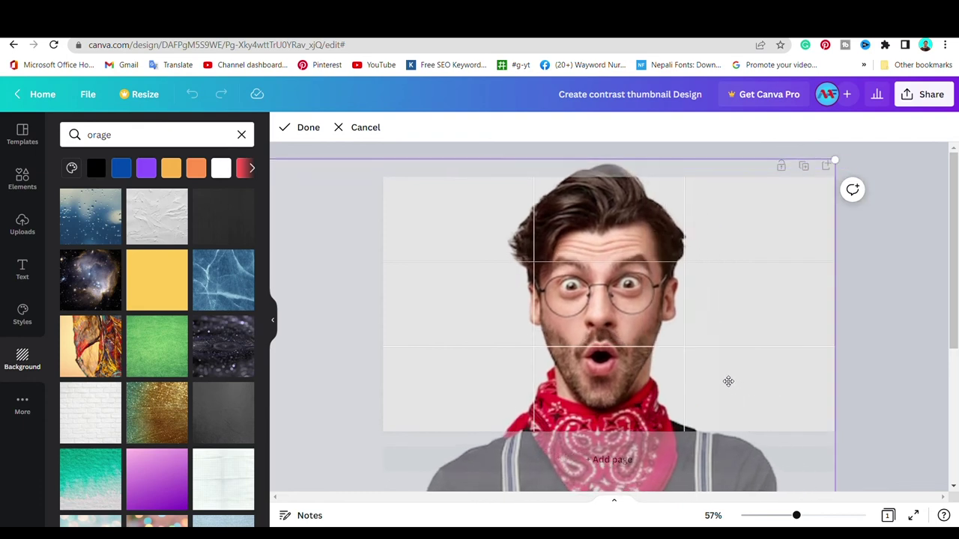
pyautogui.moveTo(841, 172); pyautogui.dragTo(836, 184)
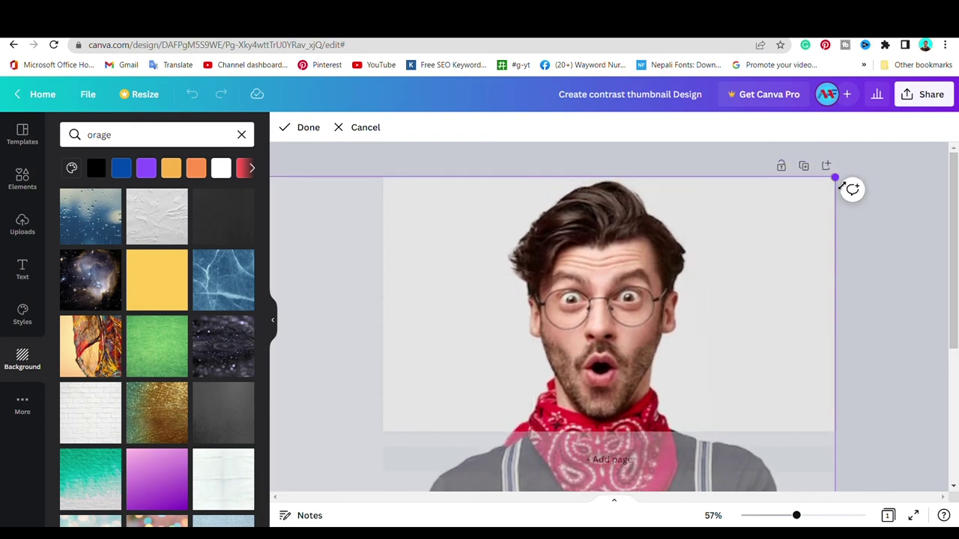
pyautogui.click(828, 173)
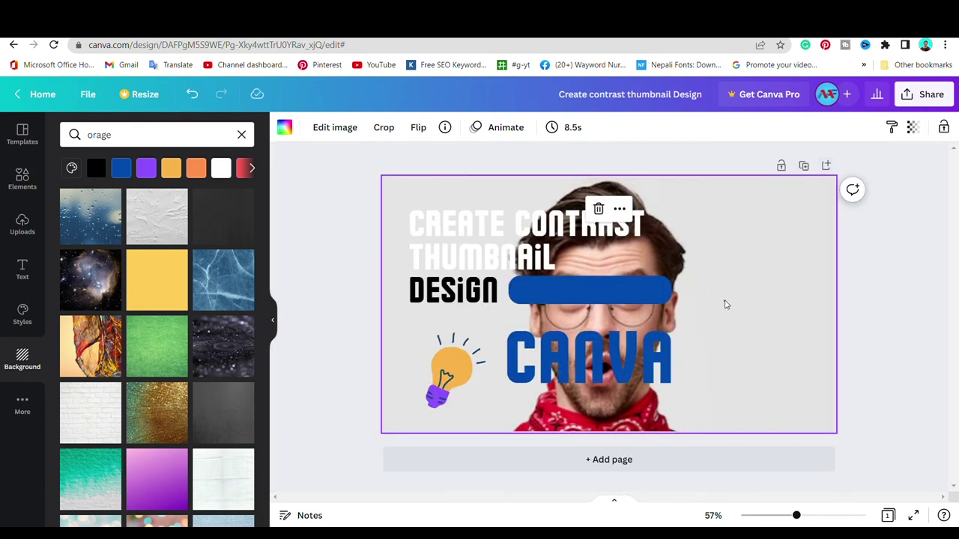
pyautogui.doubleClick(725, 304)
pyautogui.moveTo(635, 286); pyautogui.dragTo(762, 292)
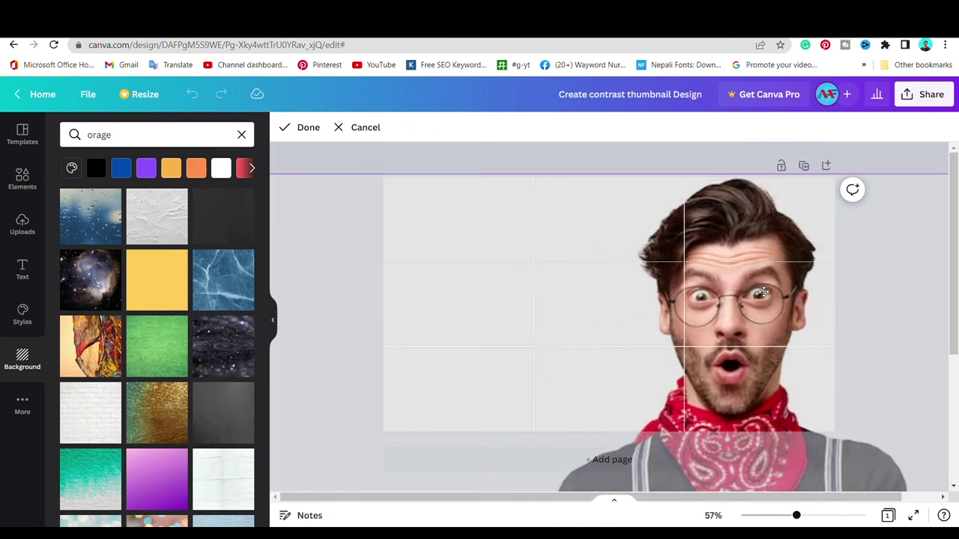
pyautogui.click(888, 260)
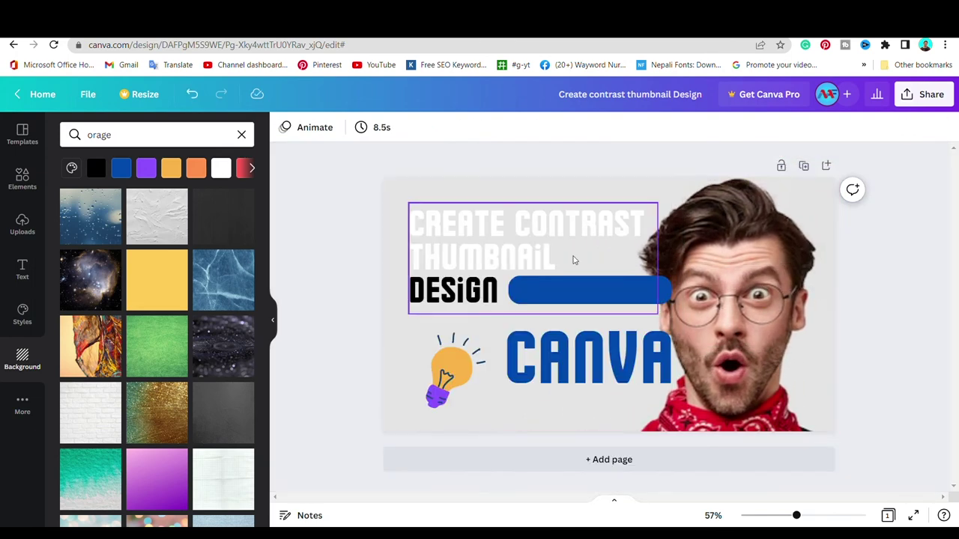
# Color the CREATE CONTRAST and THUMBNAIL headline lines orange #F9B347, leaving DESIGN black
pyautogui.click(557, 233)
pyautogui.click(554, 251)
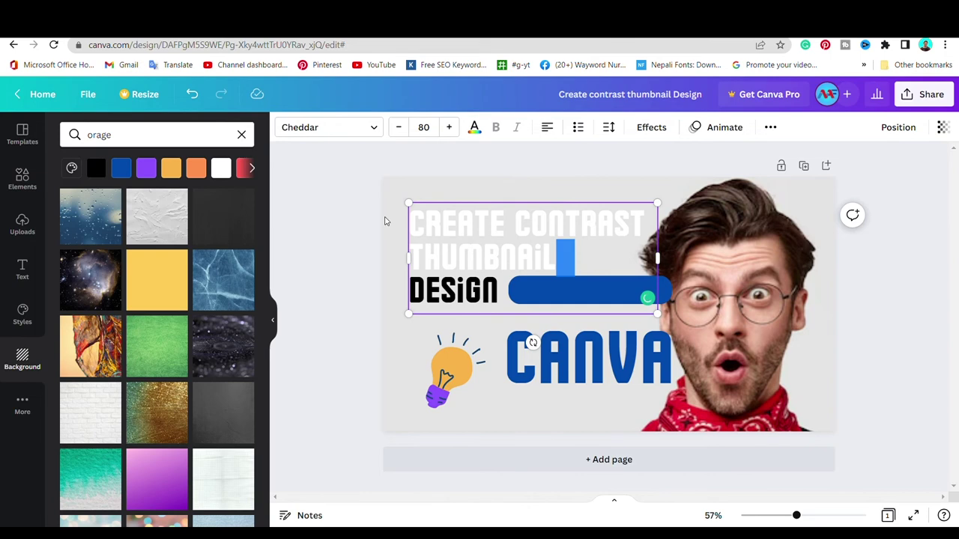
pyautogui.click(425, 237)
pyautogui.doubleClick(572, 258)
pyautogui.click(422, 239)
pyautogui.moveTo(410, 224); pyautogui.dragTo(556, 258)
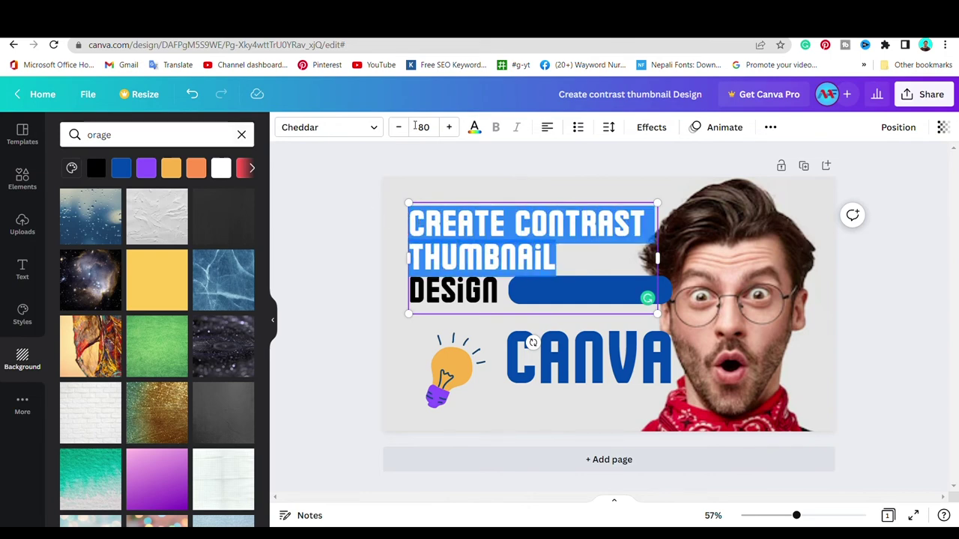
pyautogui.click(475, 128)
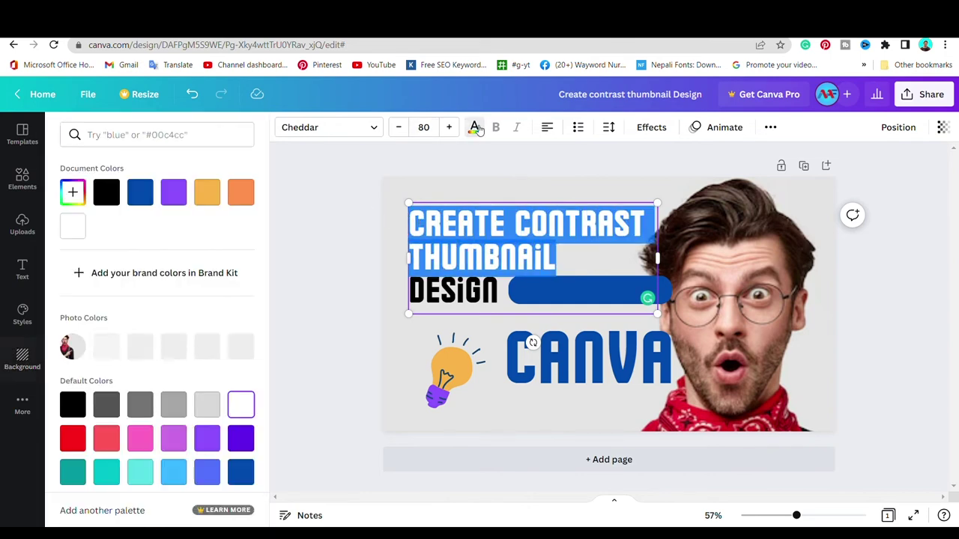
pyautogui.click(73, 191)
pyautogui.click(498, 359)
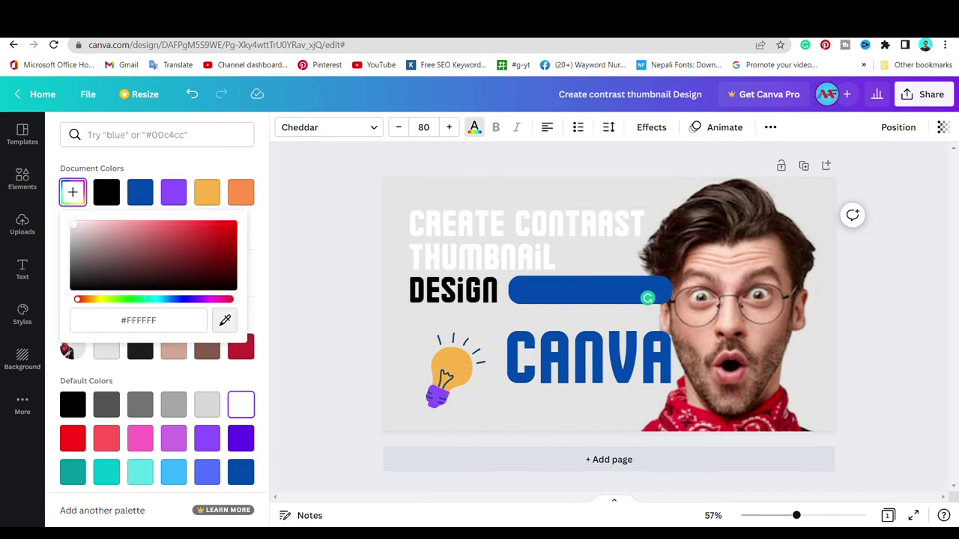
pyautogui.click(452, 366)
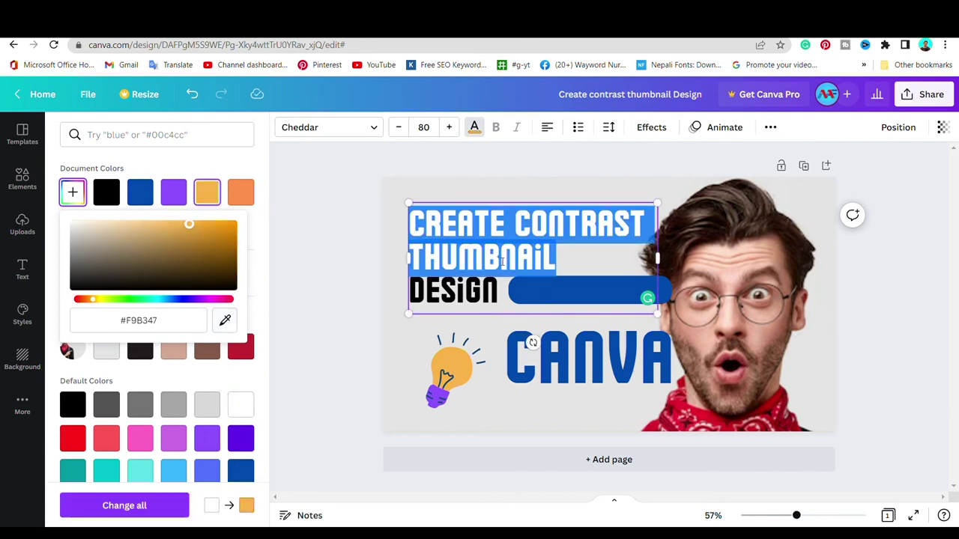
pyautogui.click(305, 223)
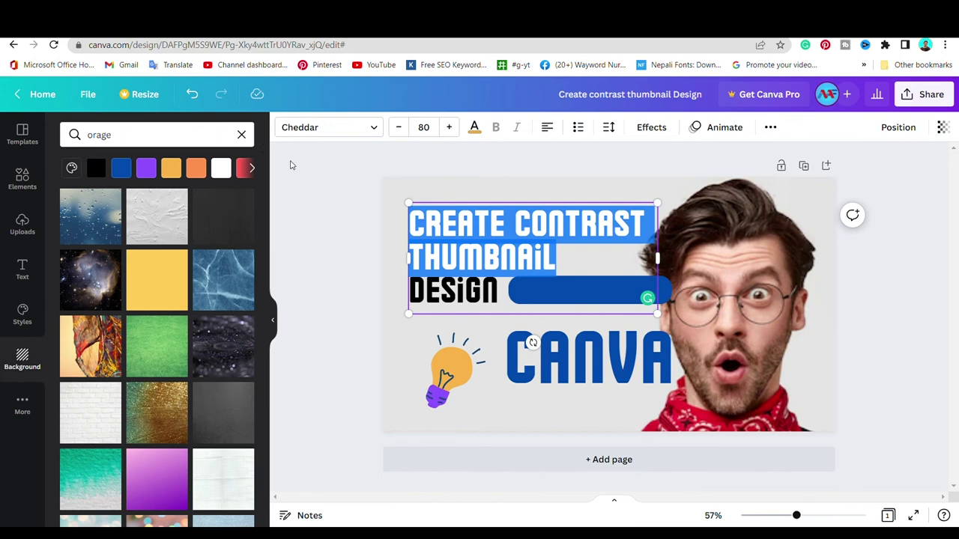
# Deselect the headline, briefly check the CANVA text, then reselect the headline box
pyautogui.click(347, 213)
pyautogui.click(499, 367)
pyautogui.click(592, 440)
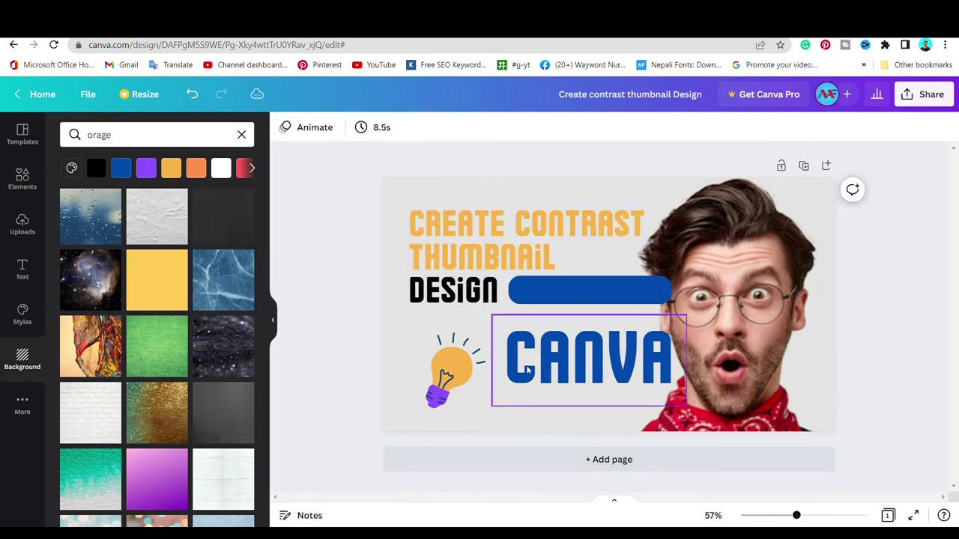
pyautogui.click(629, 295)
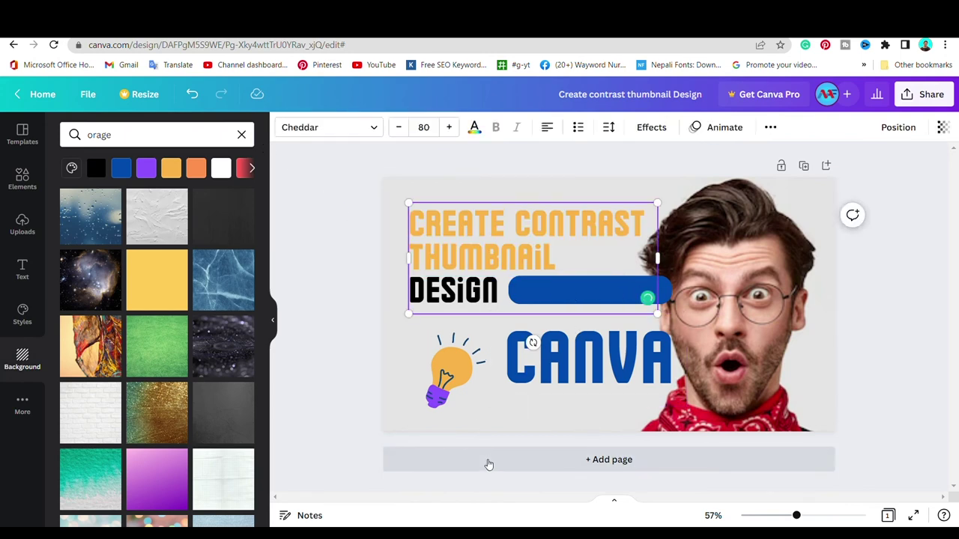
pyautogui.doubleClick(501, 293)
pyautogui.click(464, 297)
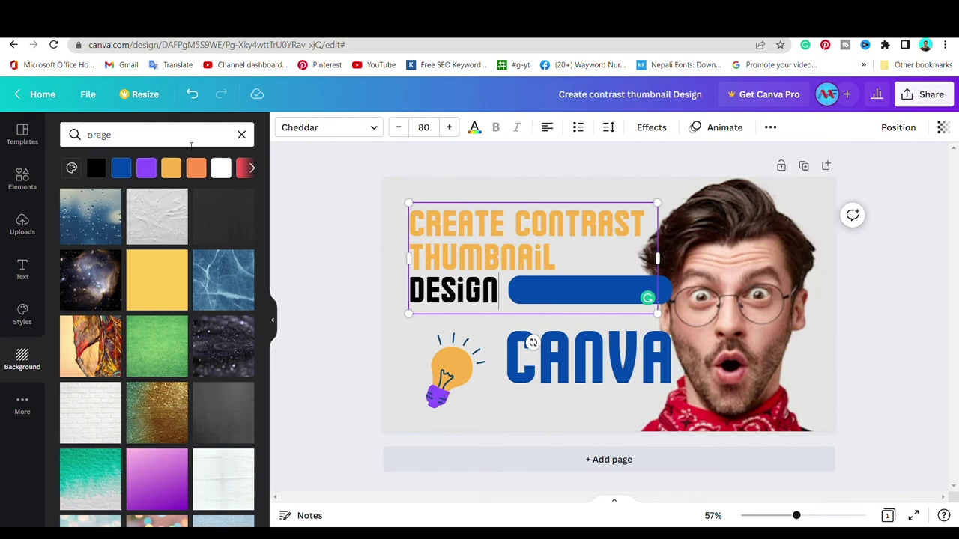
pyautogui.click(90, 95)
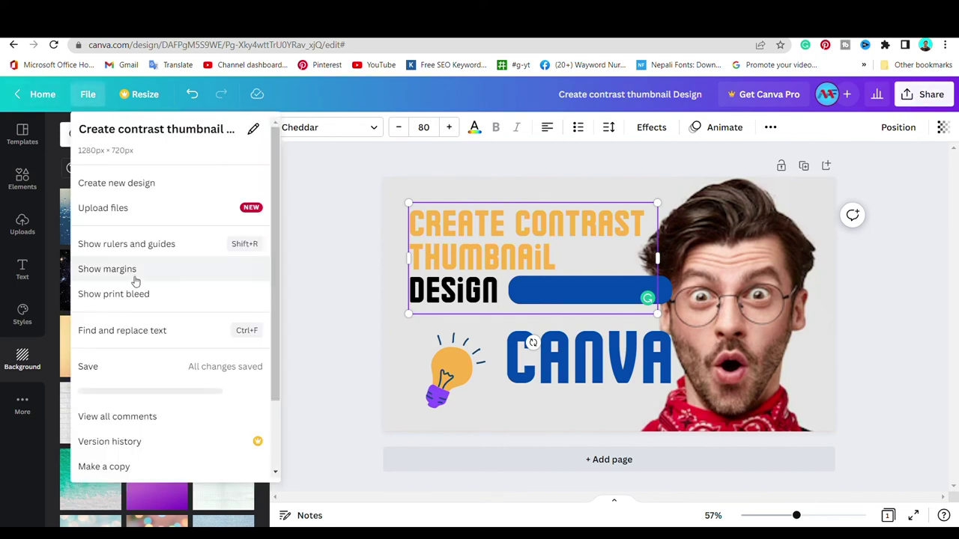
pyautogui.click(134, 366)
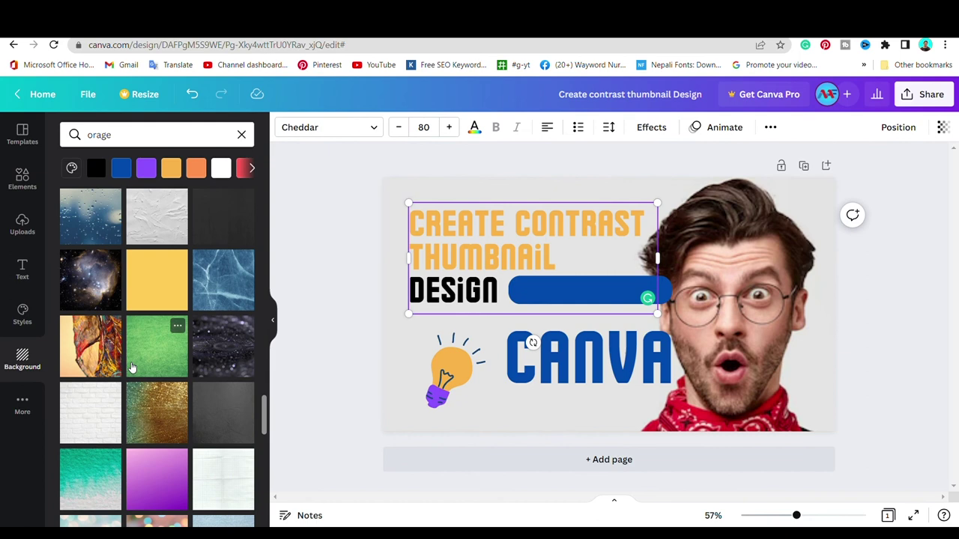
pyautogui.click(316, 302)
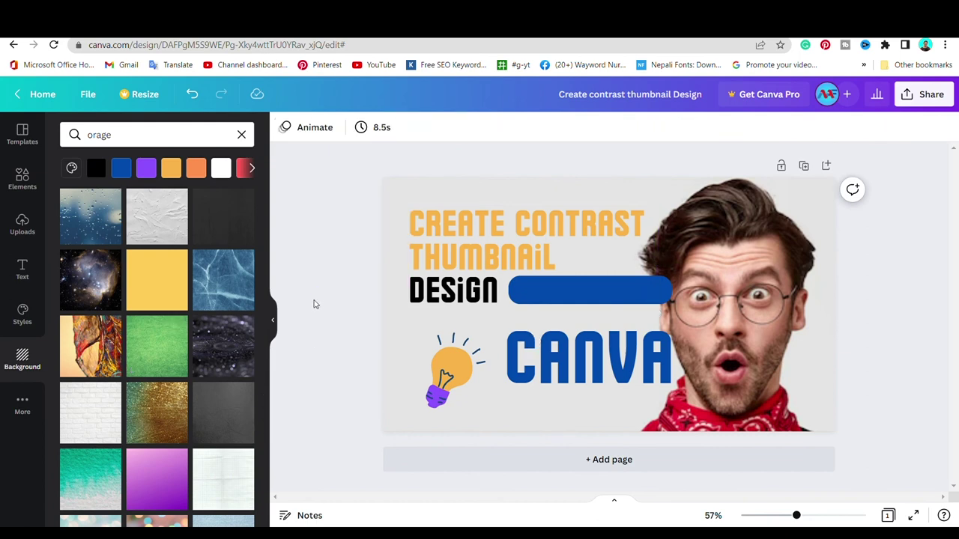
pyautogui.click(409, 343)
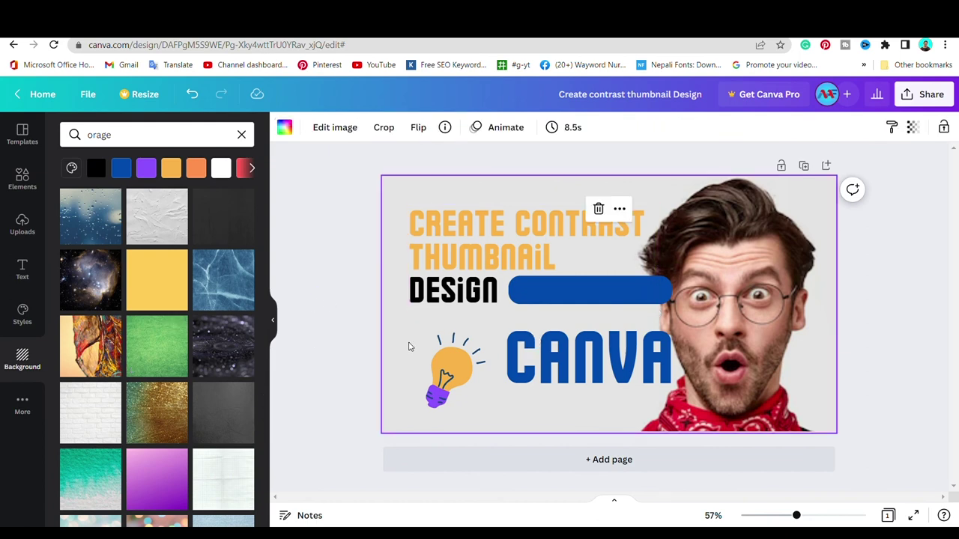
pyautogui.click(165, 230)
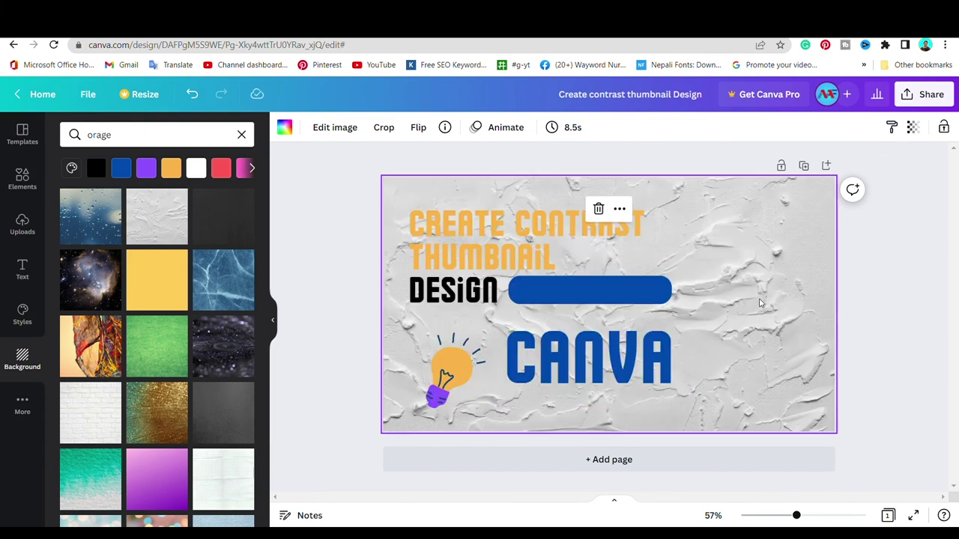
pyautogui.doubleClick(796, 305)
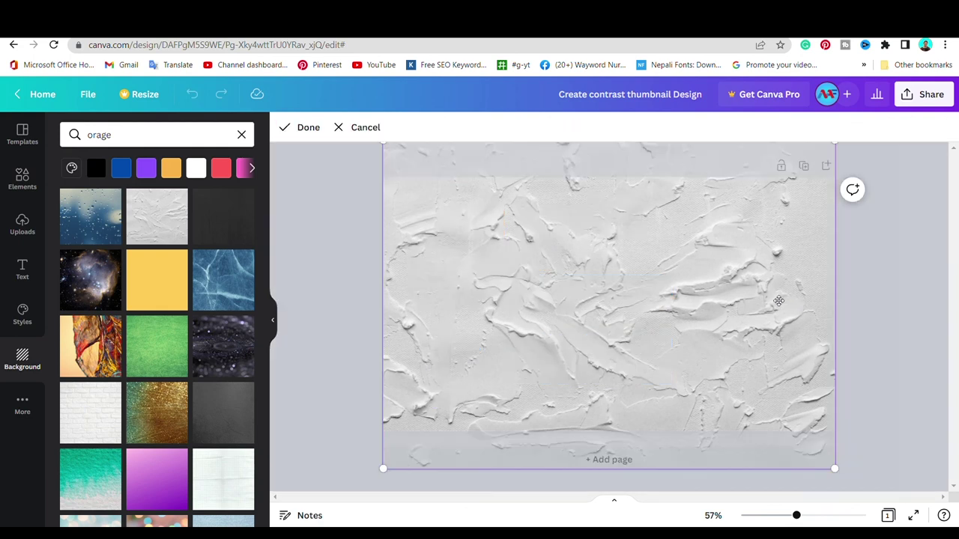
pyautogui.rightClick(730, 288)
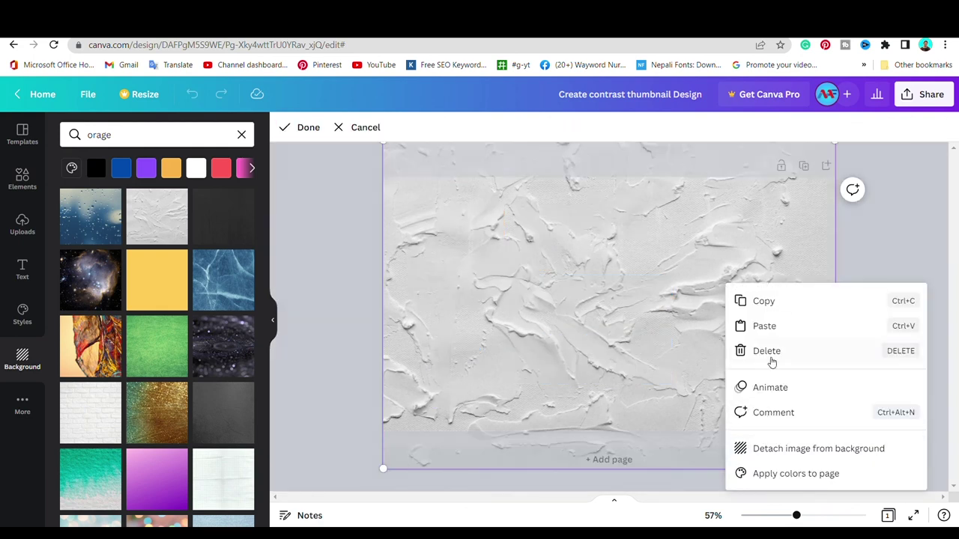
pyautogui.click(765, 472)
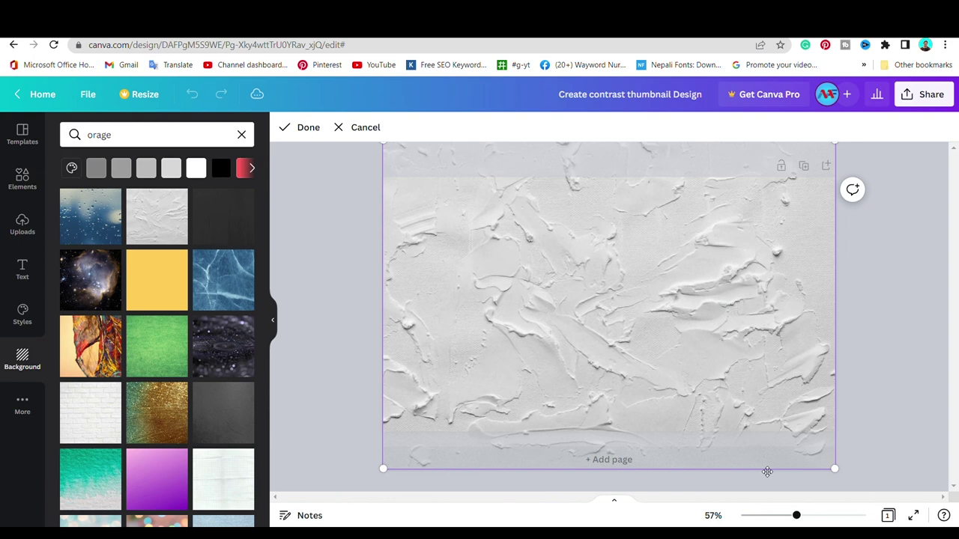
pyautogui.press('Escape')
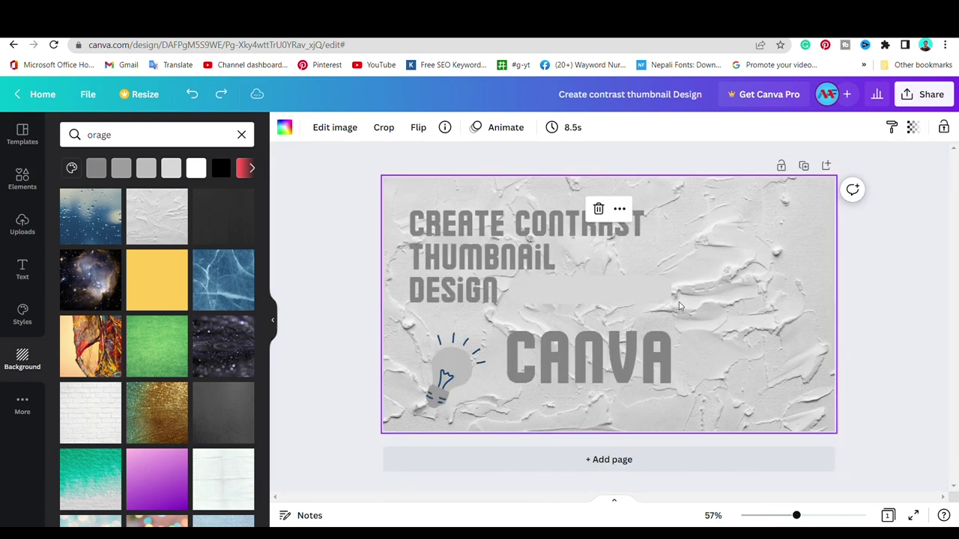
pyautogui.hotkey('ctrl', 'shift', 'z')
pyautogui.hotkey('ctrl', 'shift', 'z')
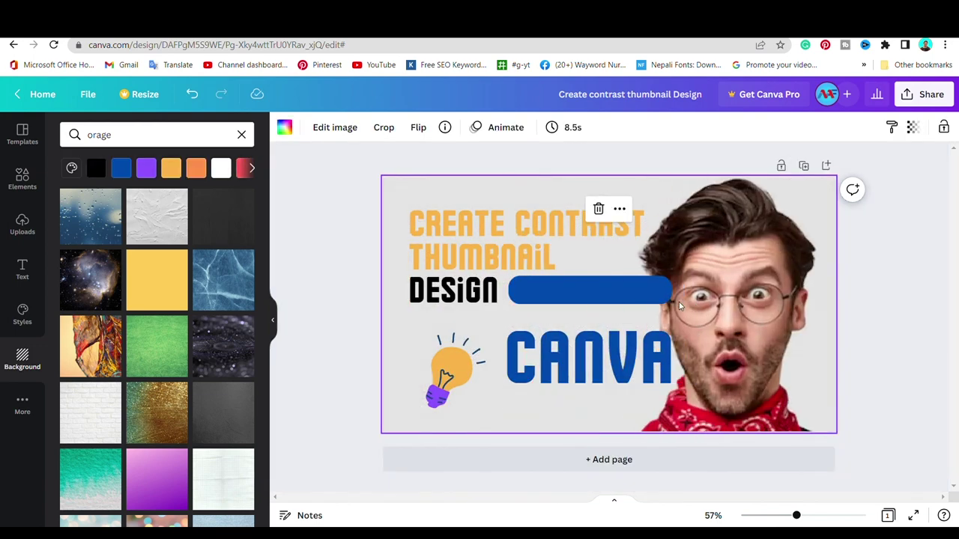
pyautogui.press('Escape')
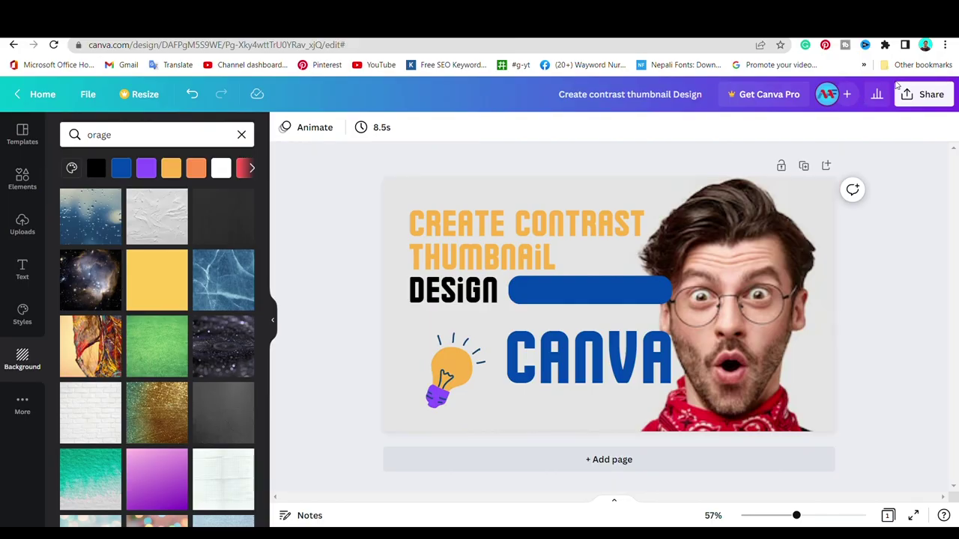